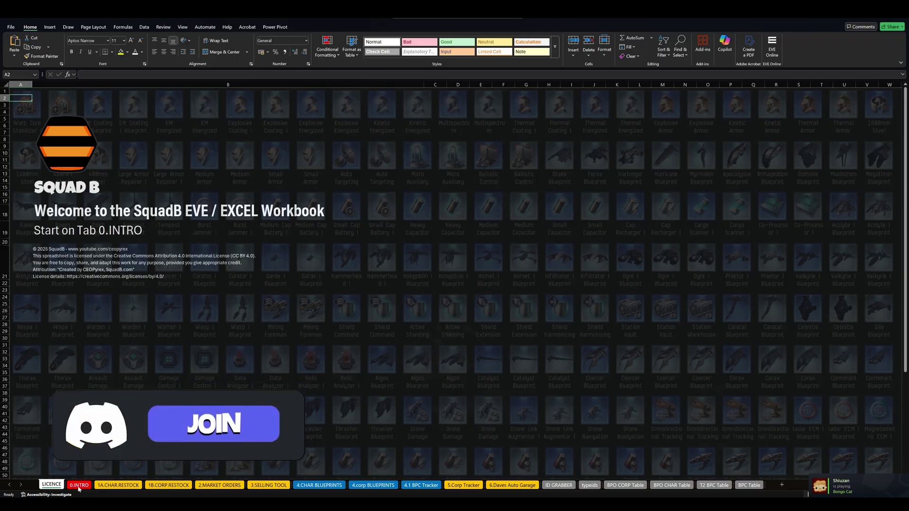
- On 0.INTRO, paste the blank D19 placeholder over character slots D14 and D9
left_click(78, 486)
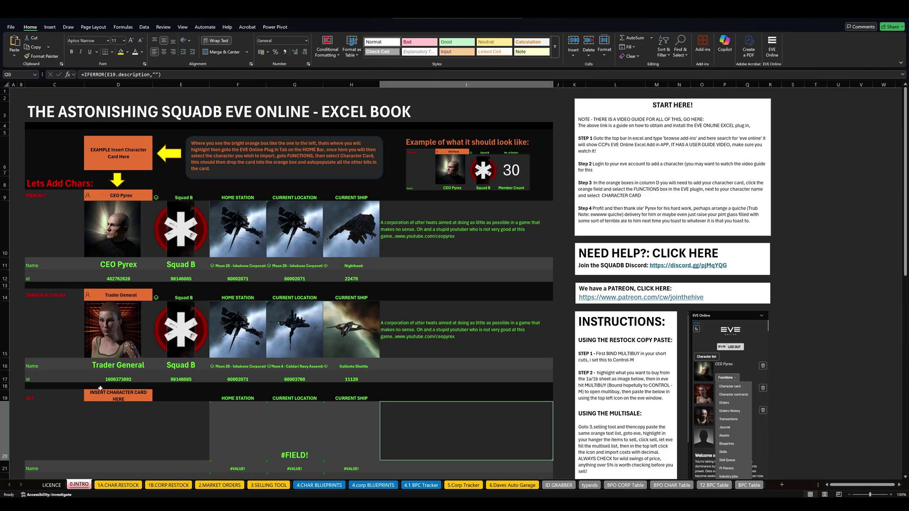
left_click(115, 400)
key("ctrl+c")
left_click(118, 295)
key("ctrl+v")
left_click(109, 194)
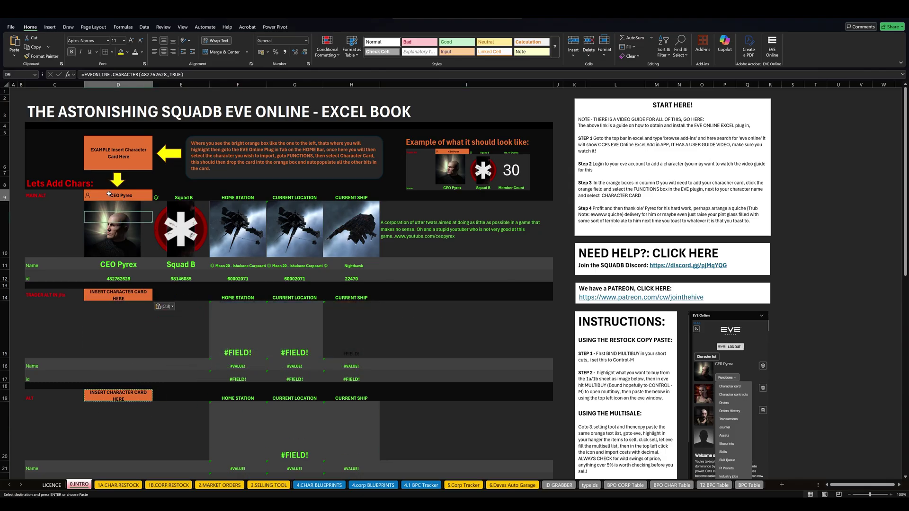
key("ctrl+v")
left_click(181, 431)
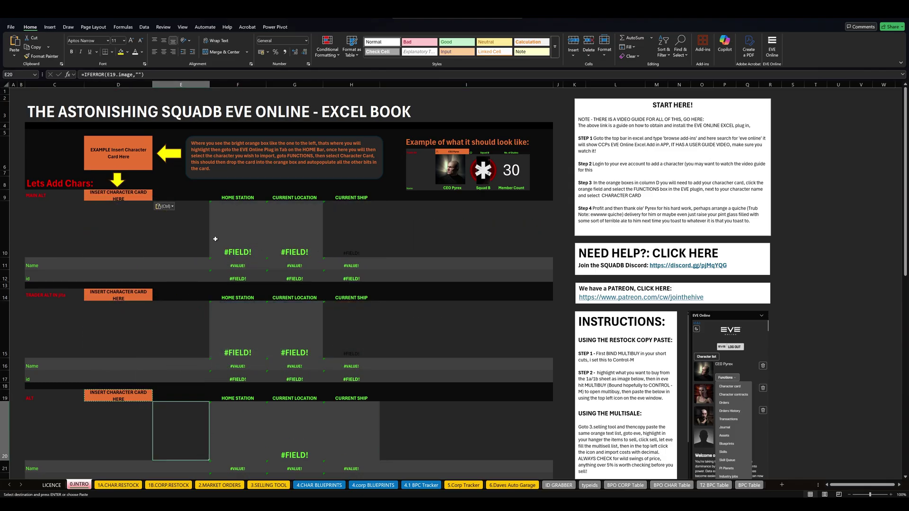
left_click(106, 193)
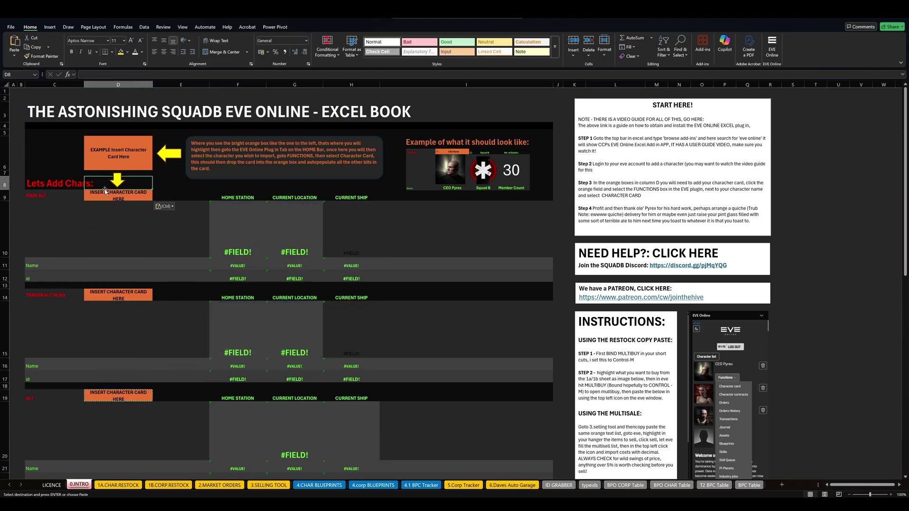
- Insert live character cards into D9 and D14 via the EVE Online panel's Functions > Character card
left_click(776, 46)
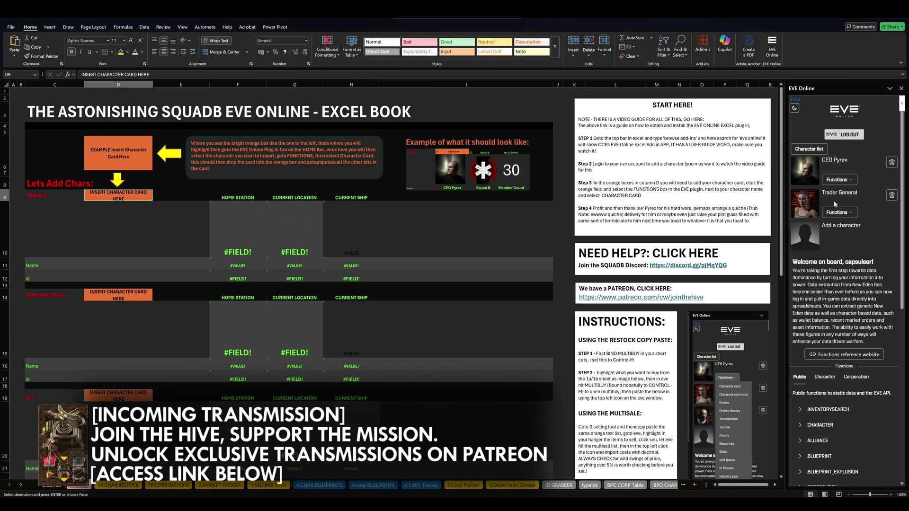
left_click(838, 180)
left_click(840, 191)
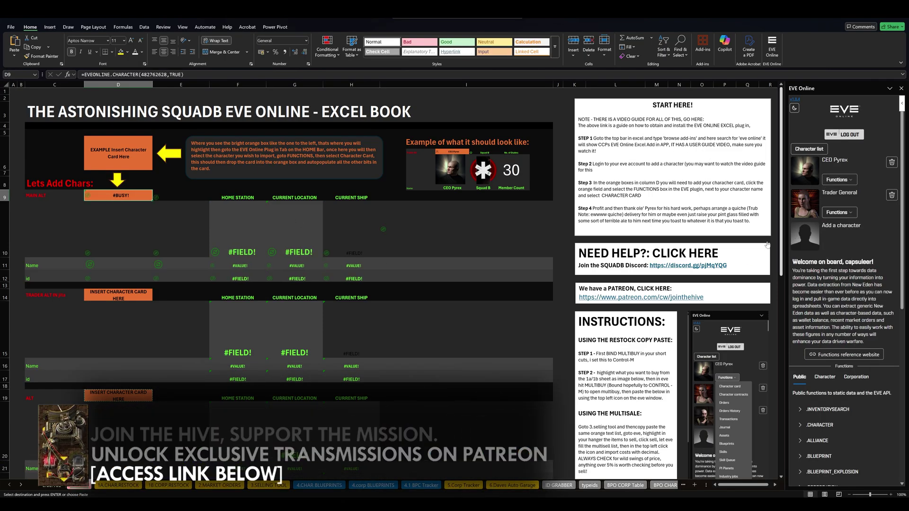
left_click(119, 294)
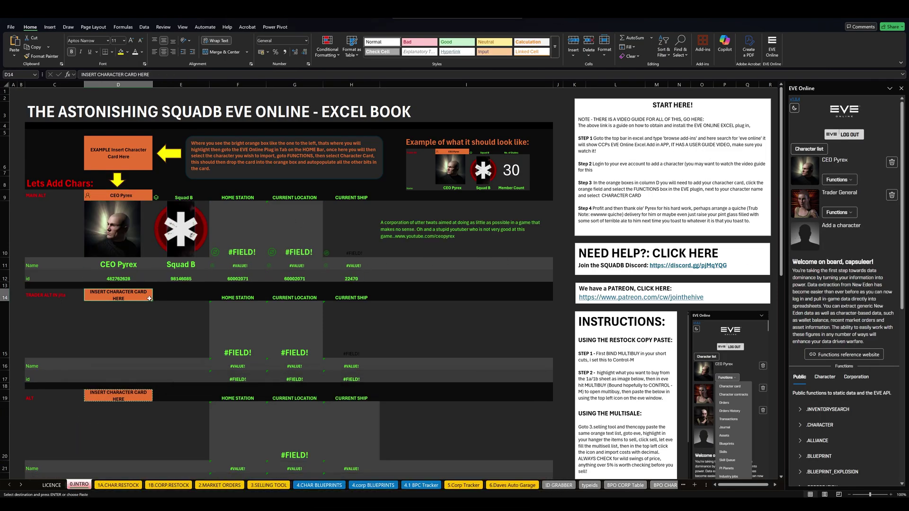
left_click(838, 212)
left_click(839, 224)
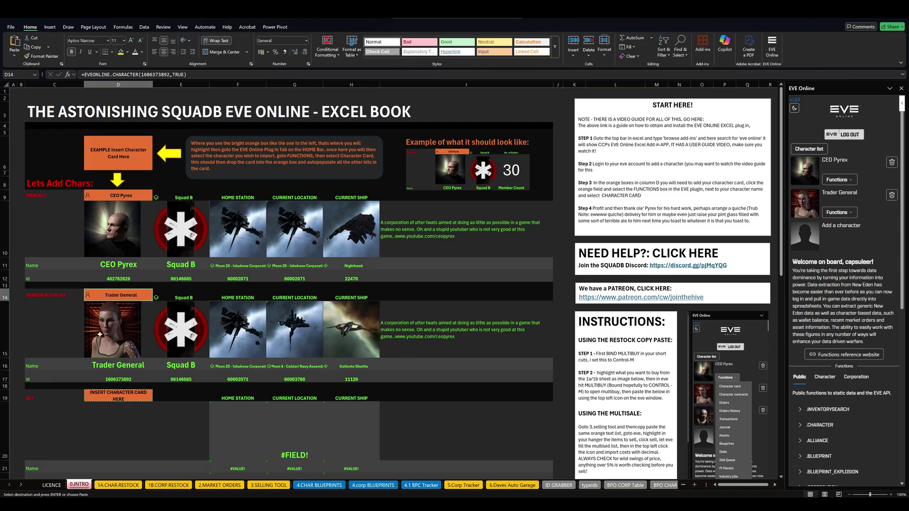
scroll(152, 379, "down", 8)
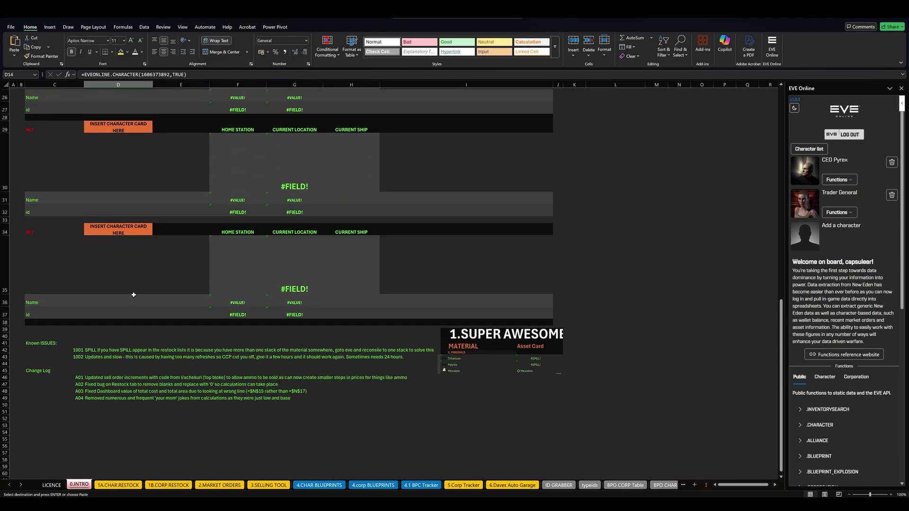
scroll(133, 295, "up", 8)
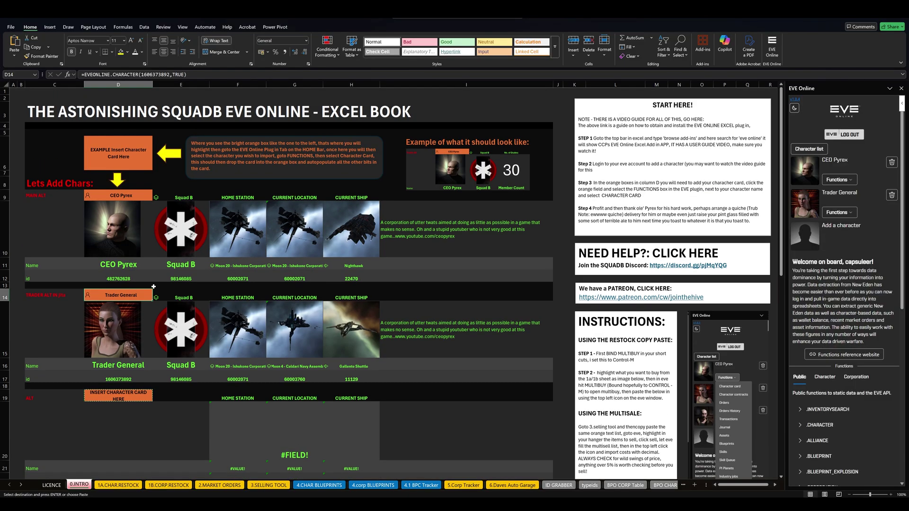
- Open 1A.CHAR.RESTOCK and move its blue explanatory note to the lower right
left_click(118, 484)
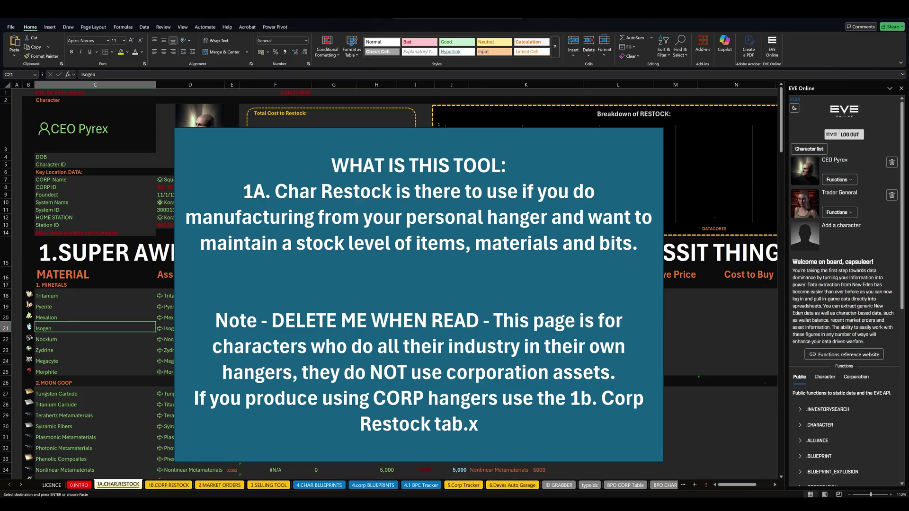
left_click(207, 150)
left_click_drag(187, 139, 857, 317)
left_click(901, 88)
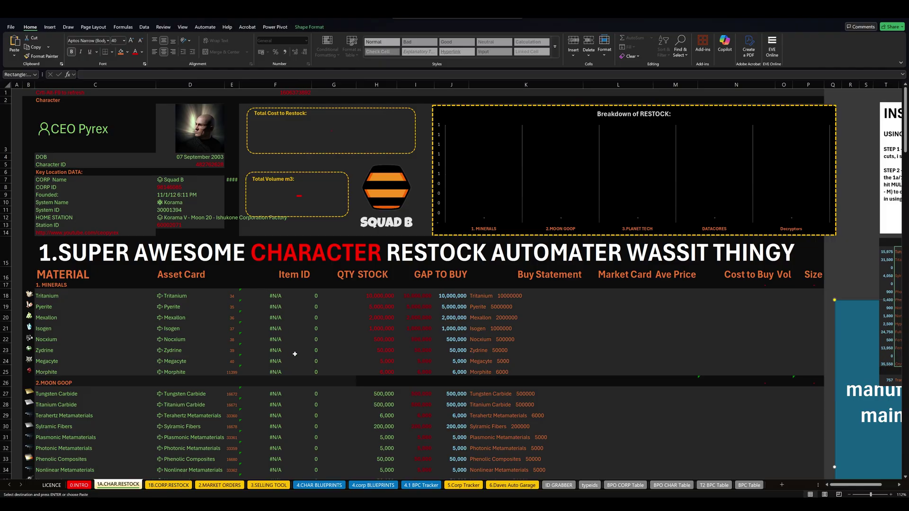
- Check the stock and gap-to-buy columns, then copy the minerals' buy statements K18:K25
left_click_drag(379, 296, 386, 446)
left_click(418, 294)
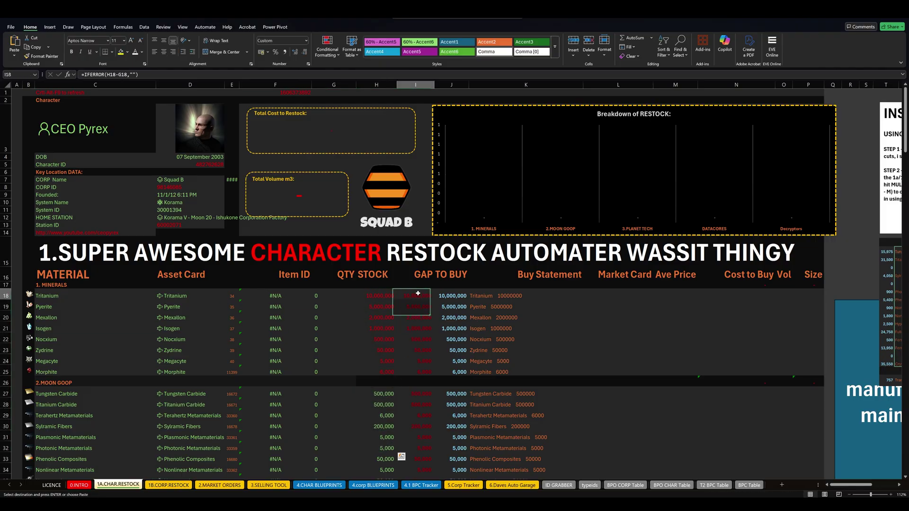
left_click_drag(418, 294, 418, 450)
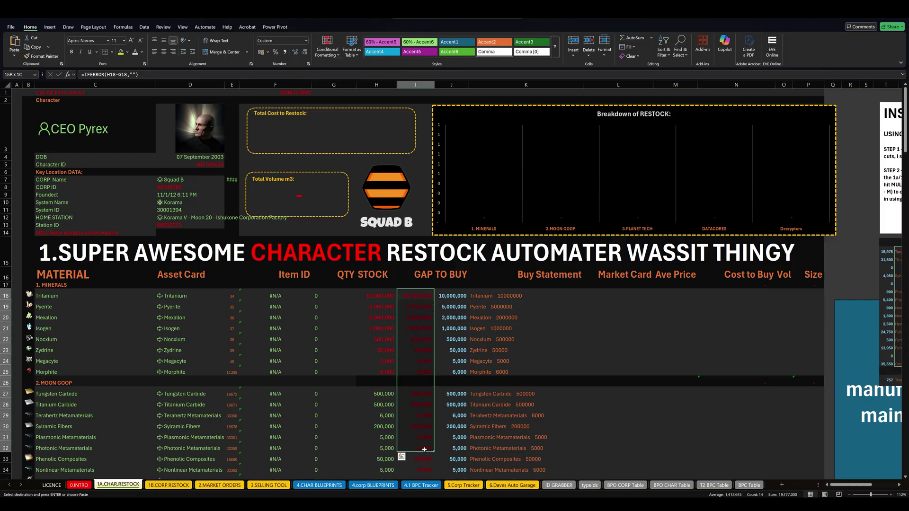
left_click(481, 297)
left_click_drag(480, 297, 483, 368)
key("ctrl+v")
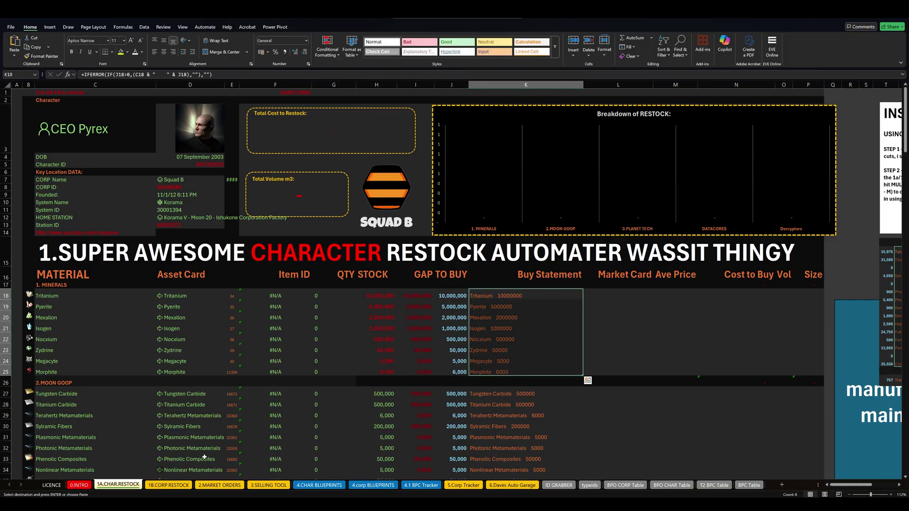
- Open 1B.CORP.RESTOCK and refresh all linked EVE data from cell F22
left_click(168, 485)
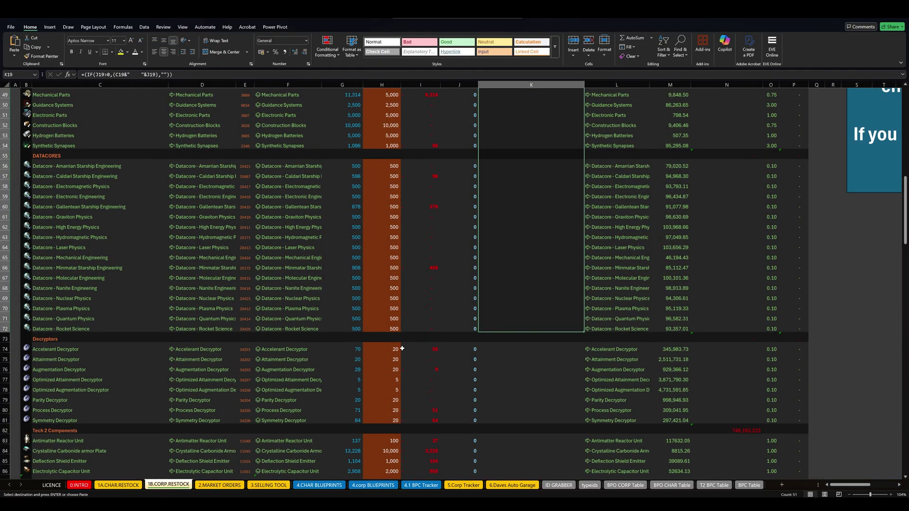
scroll(431, 334, "up", 10)
left_click(319, 320)
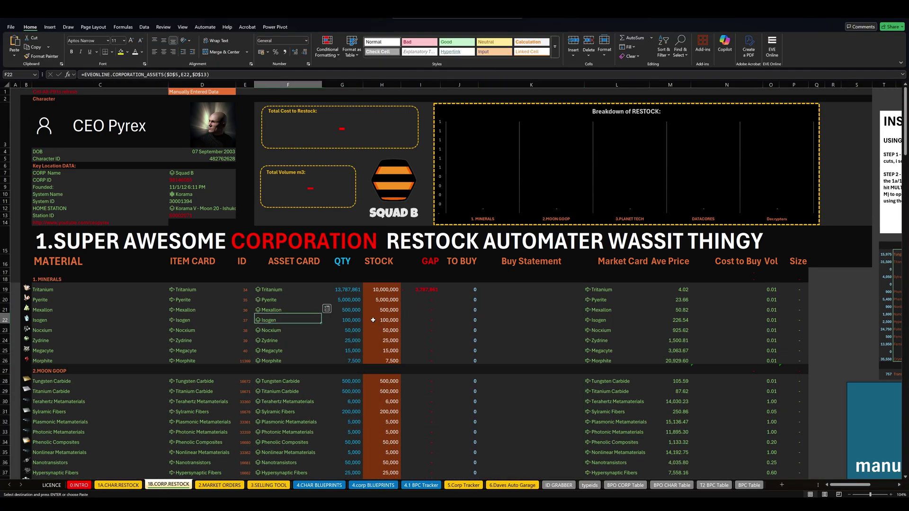
key("ctrl+alt+F9")
- Review the Mechanical Parts, Guidance Systems and Tech 2 buy statements K92:K118, then return to the top
scroll(376, 327, "down", 3)
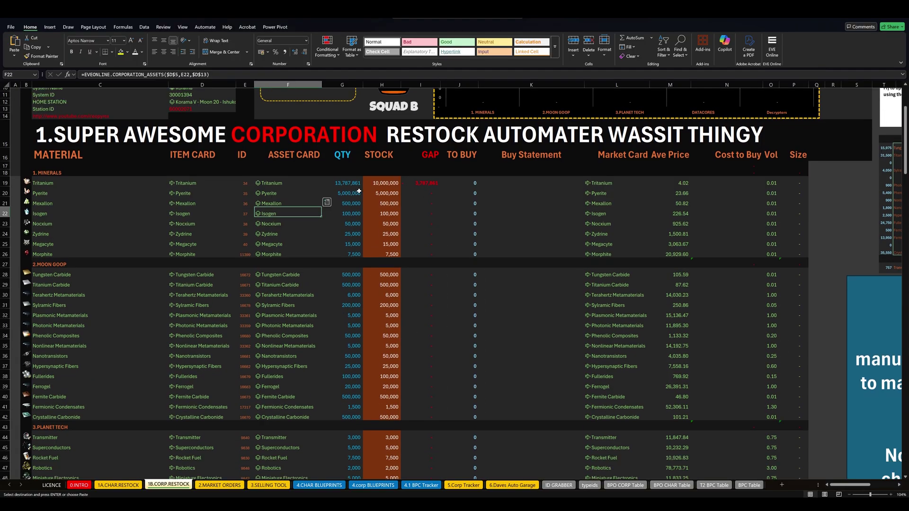
scroll(420, 205, "down", 6)
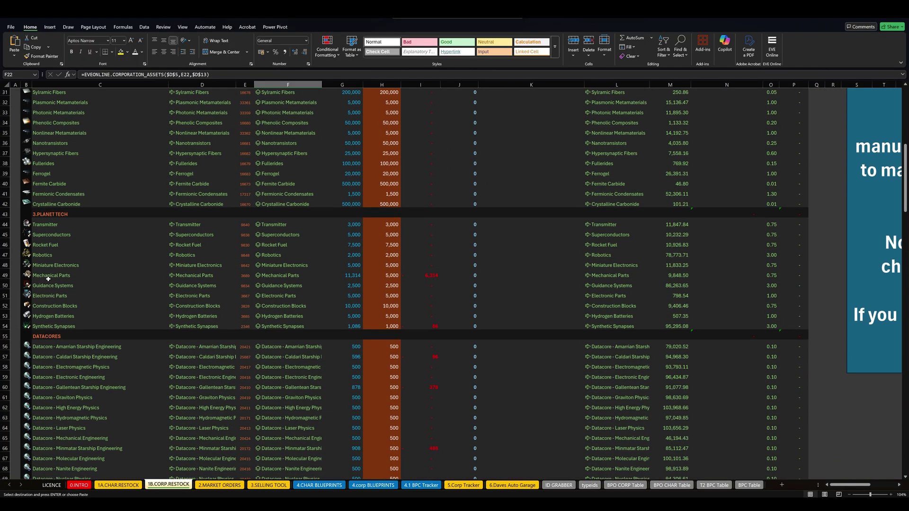
left_click_drag(48, 282, 435, 274)
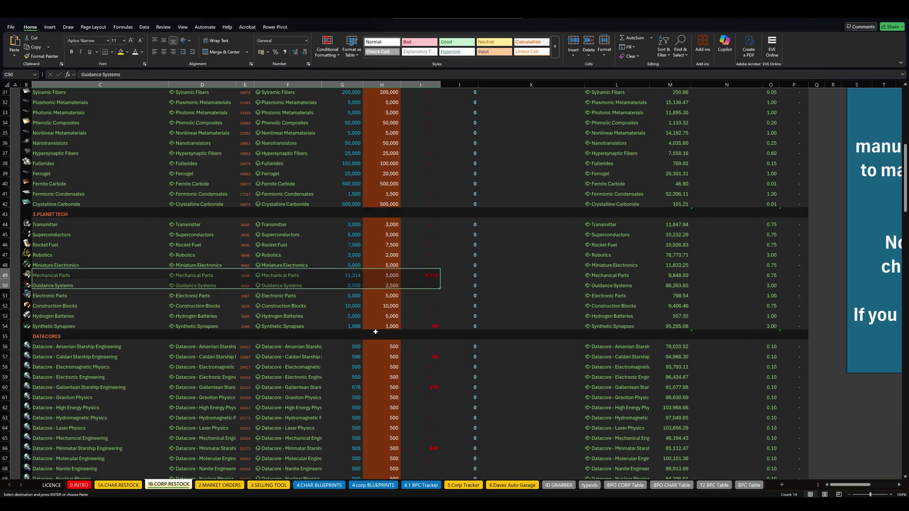
left_click(502, 265)
scroll(416, 332, "down", 7)
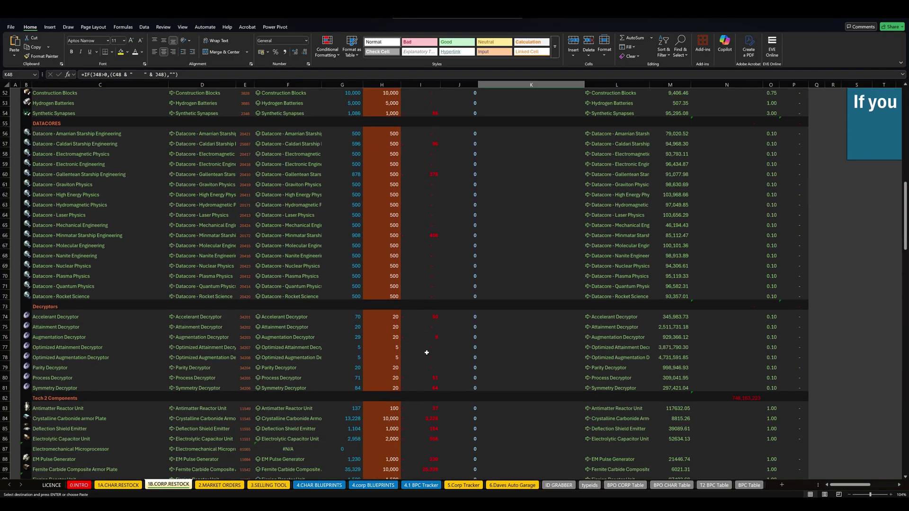
scroll(427, 353, "down", 12)
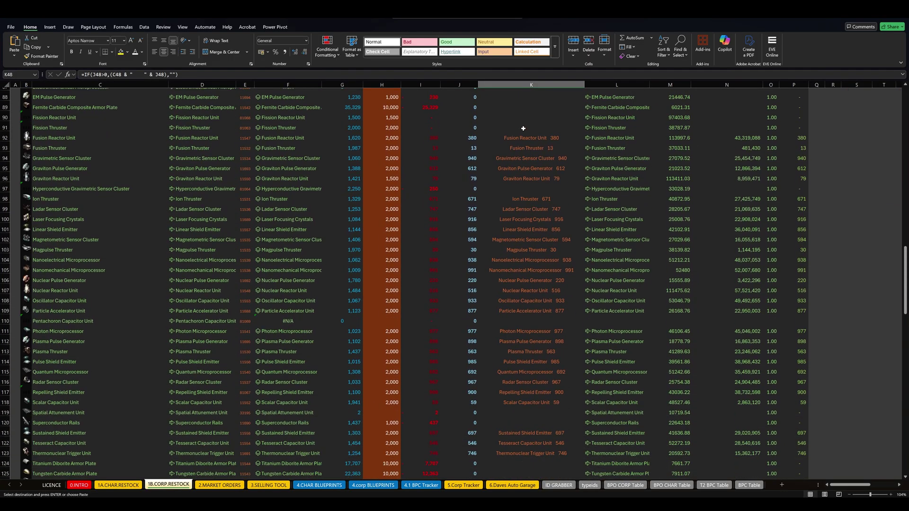
left_click_drag(515, 141, 518, 402)
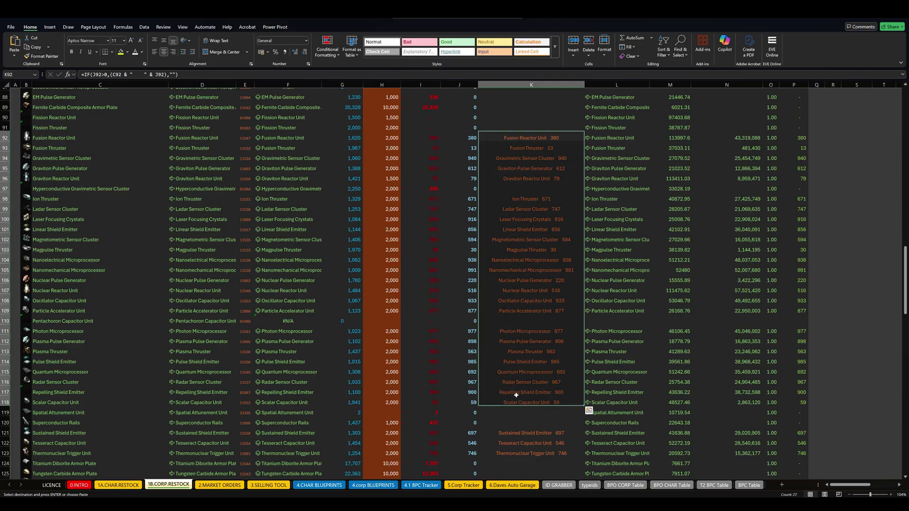
scroll(492, 374, "up", 20)
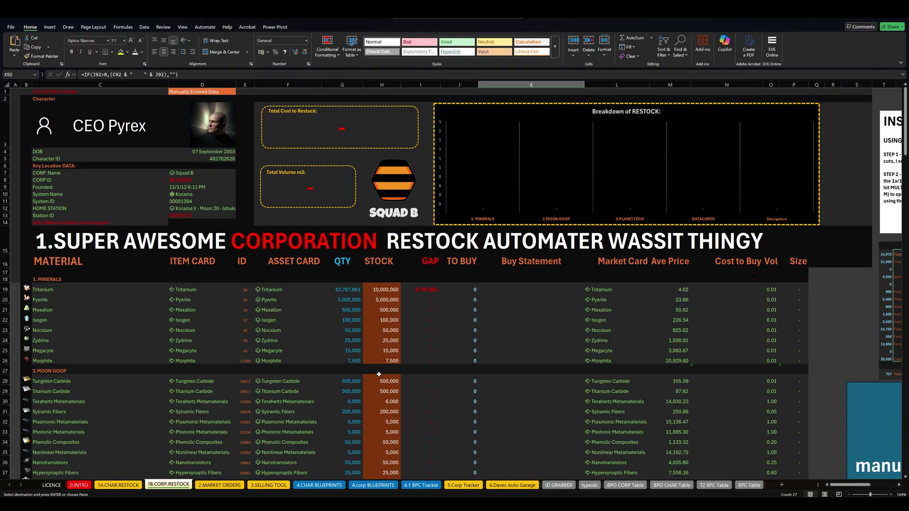
- Open 2.MARKET ORDERS and drag the WHAT IS THIS TOOL note off to the right
left_click(219, 484)
left_click(100, 261)
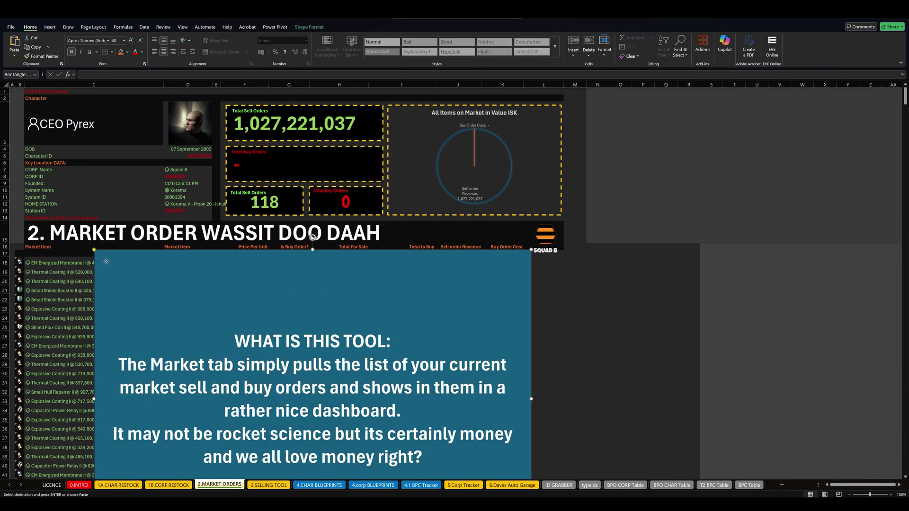
left_click_drag(100, 262, 606, 249)
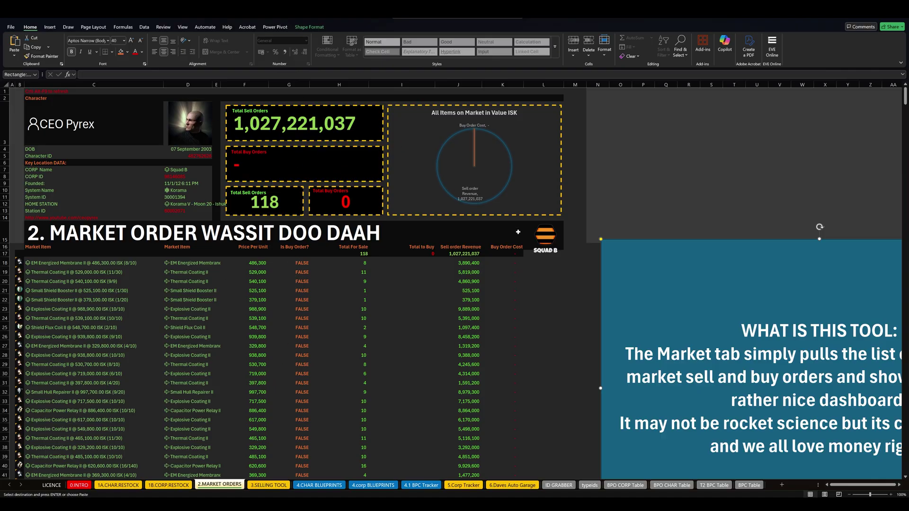
left_click(266, 485)
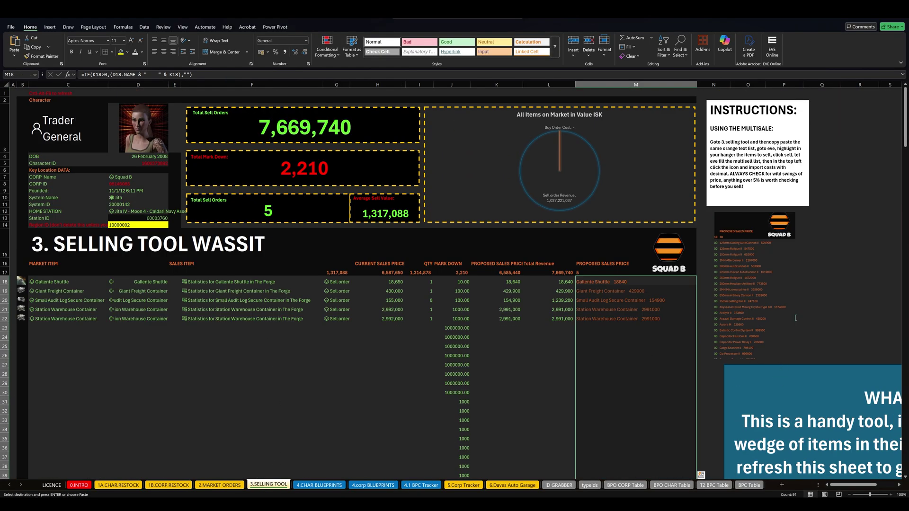
left_click(783, 372)
left_click_drag(745, 382, 195, 147)
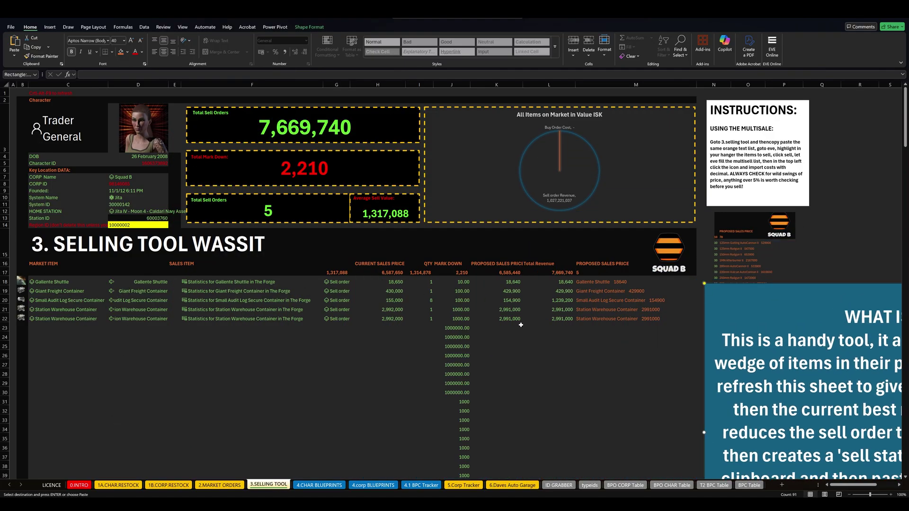
left_click(392, 283)
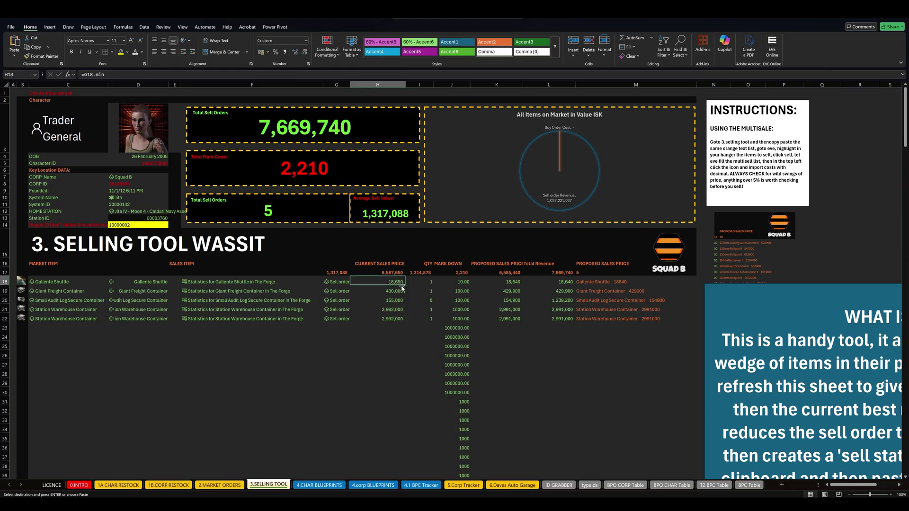
key("Right")
key("Right")
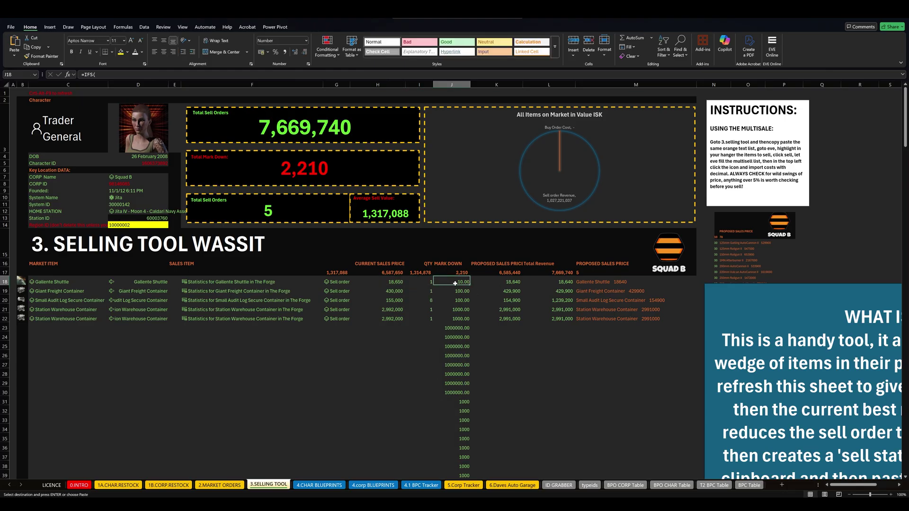
left_click(502, 284)
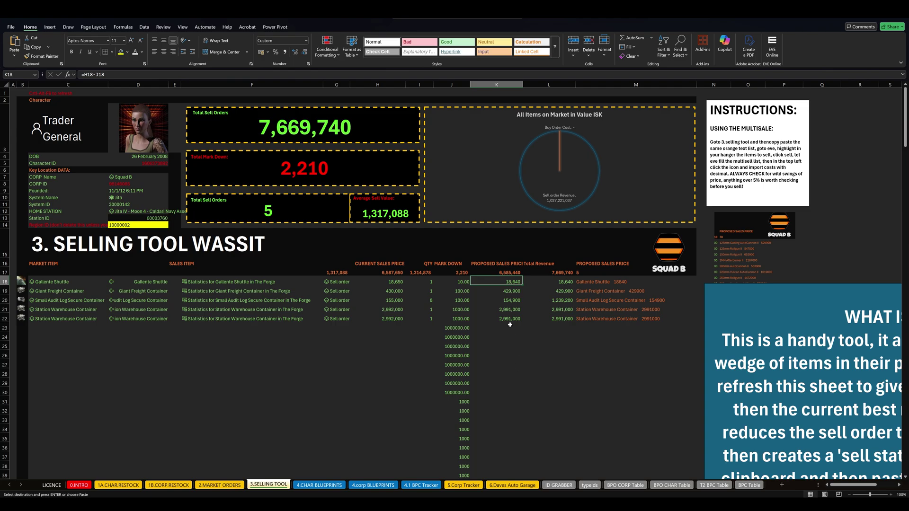
left_click_drag(593, 282, 600, 325)
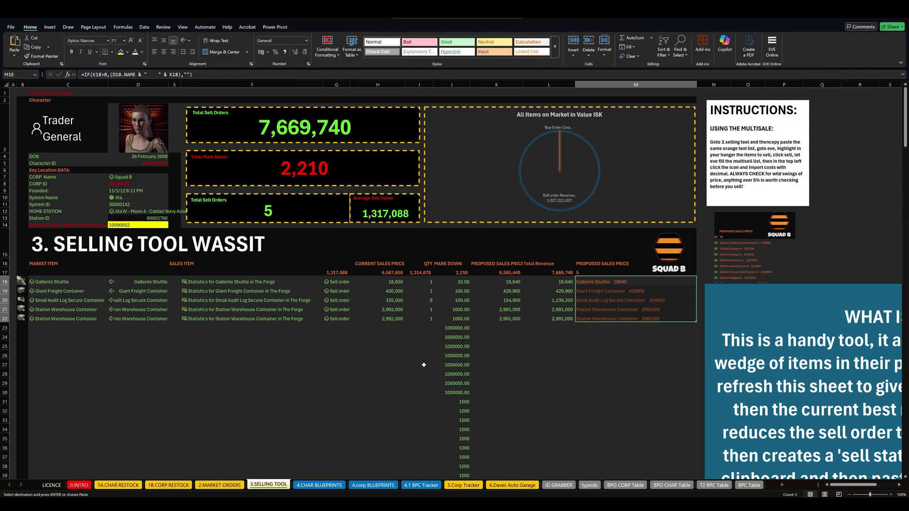
left_click(774, 294)
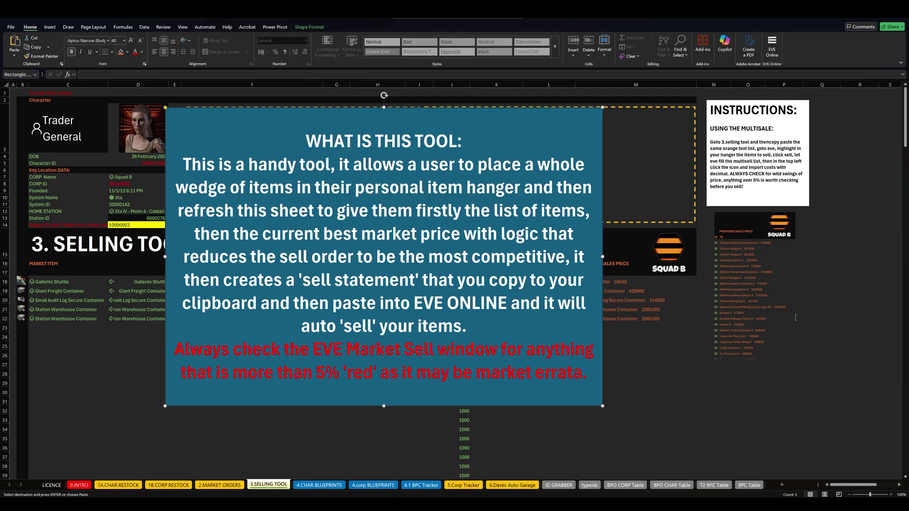
left_click(181, 121)
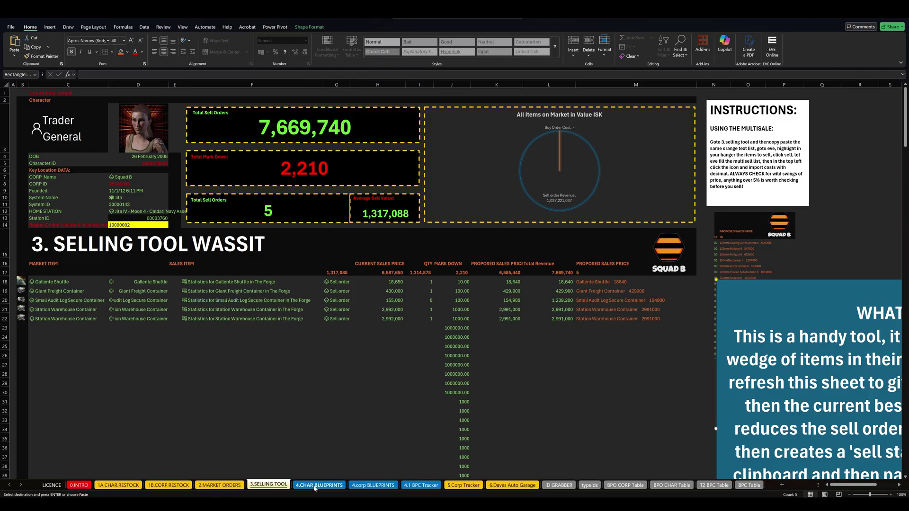
- Open the 4.CHAR BLUEPRINTS tracker and adjust the zoom to a readable size
left_click(314, 484)
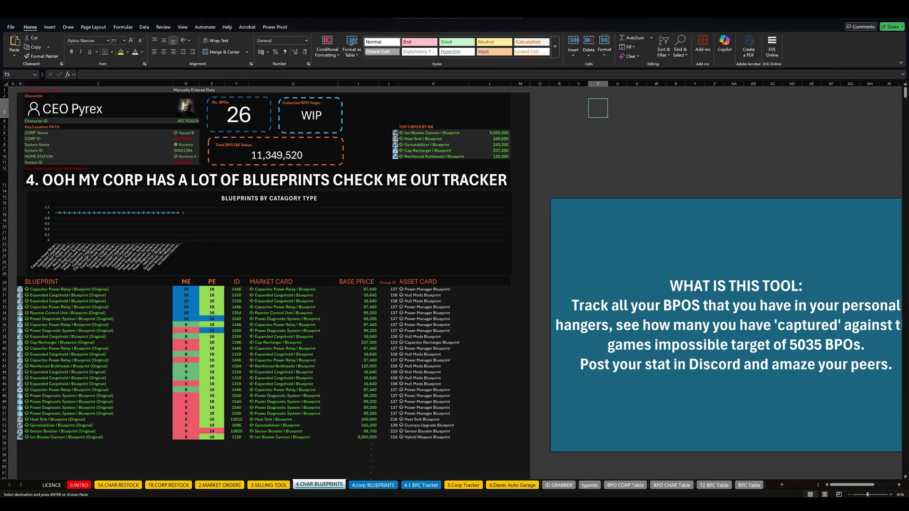
left_click(891, 495)
left_click(891, 495)
left_click(862, 495)
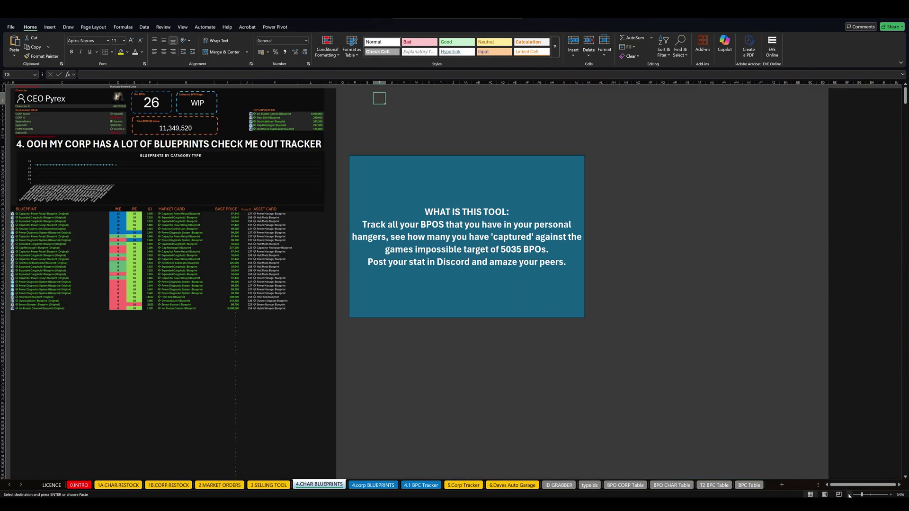
left_click_drag(862, 495, 871, 495)
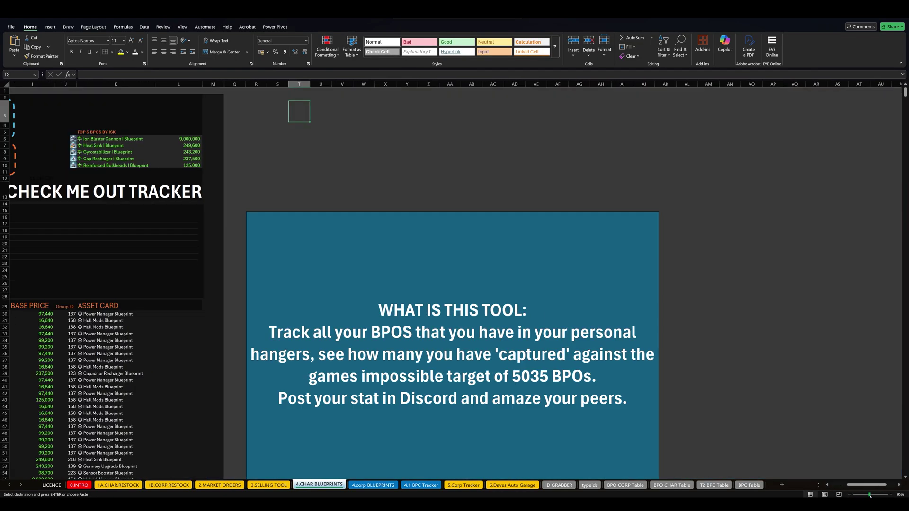
left_click(829, 486)
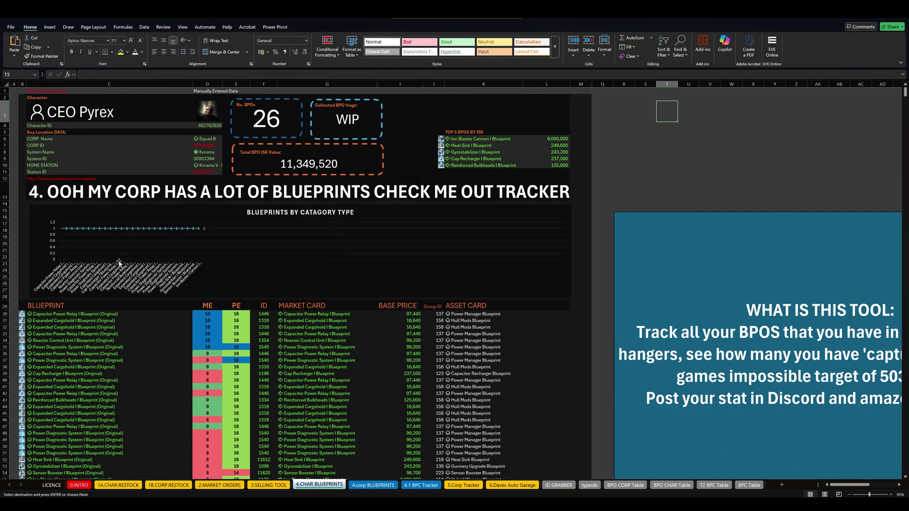
scroll(267, 345, "up", 3)
- Open 4.corp BLUEPRINTS at 110% zoom and inspect a block of blueprint table rows
left_click(373, 486)
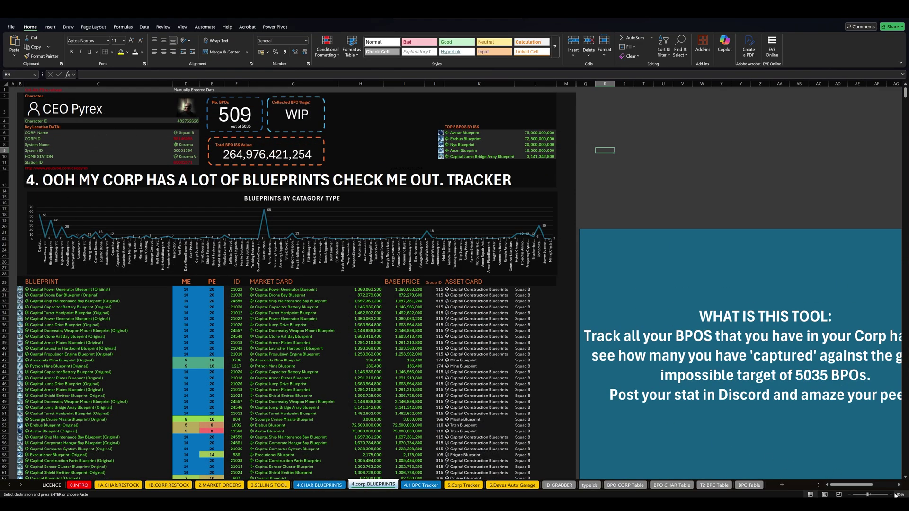
left_click_drag(868, 495, 880, 496)
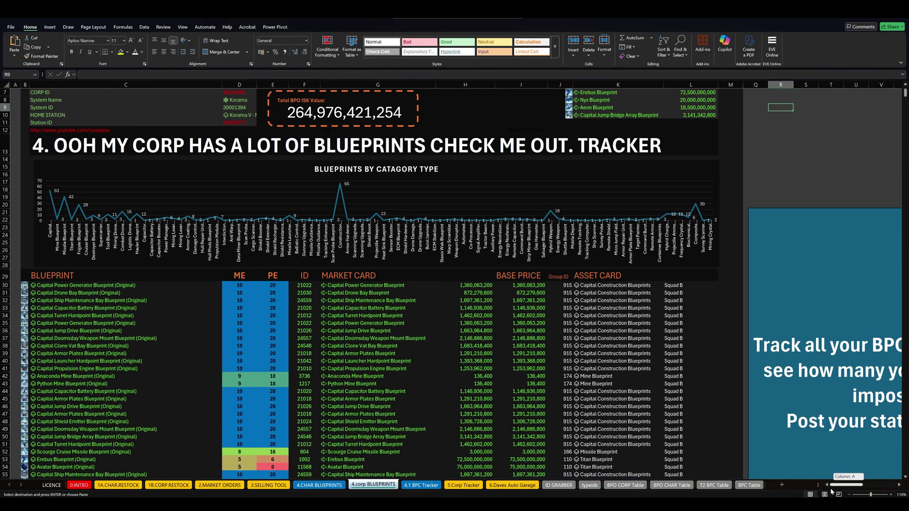
scroll(139, 235, "up", 2)
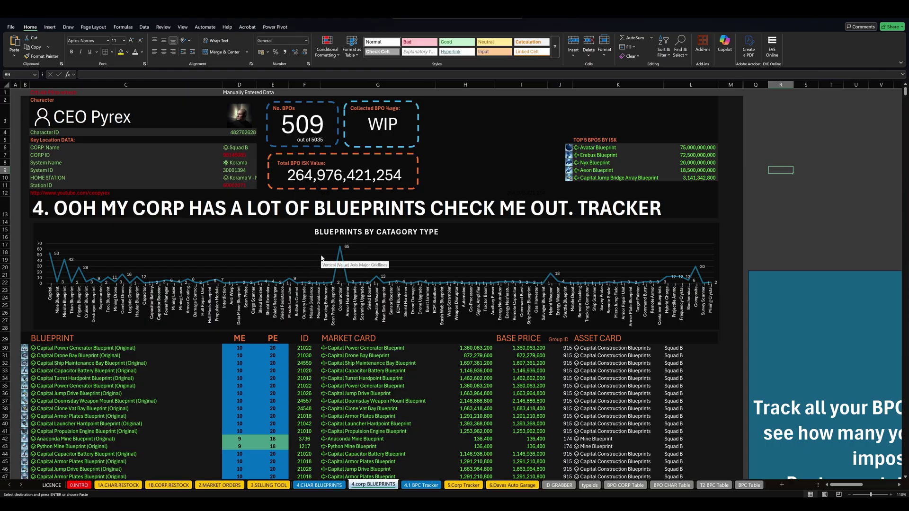
scroll(321, 258, "down", 8)
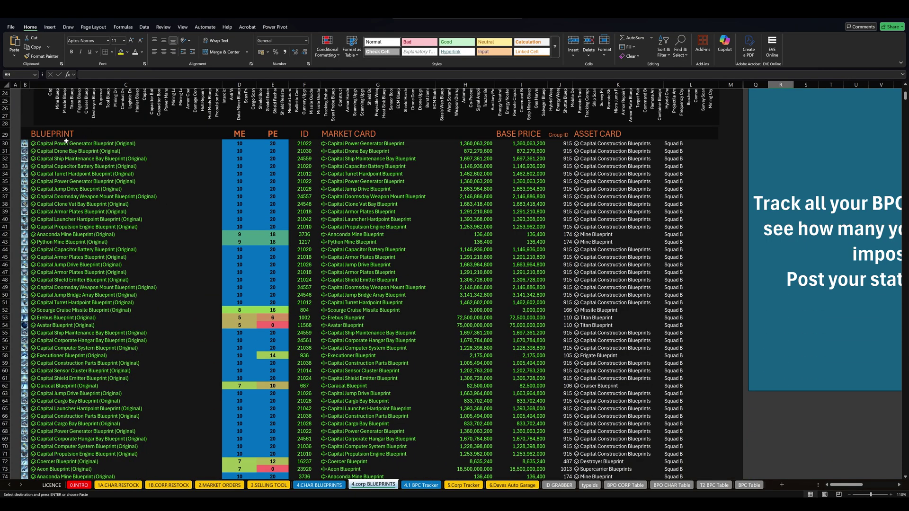
left_click_drag(66, 141, 507, 400)
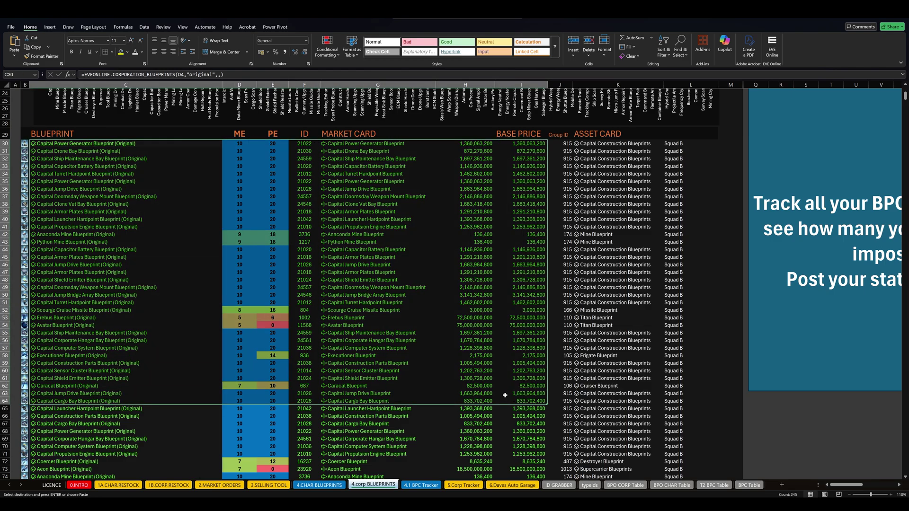
scroll(490, 353, "up", 8)
left_click(507, 171)
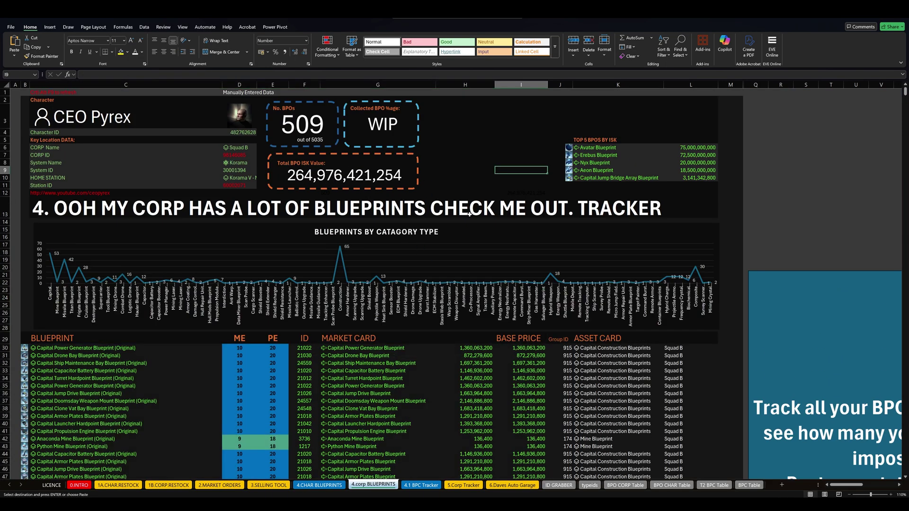
- Select and inspect the top 5 BPOs by ISK list
scroll(419, 306, "down", 9)
scroll(419, 306, "down", 10)
scroll(419, 306, "up", 20)
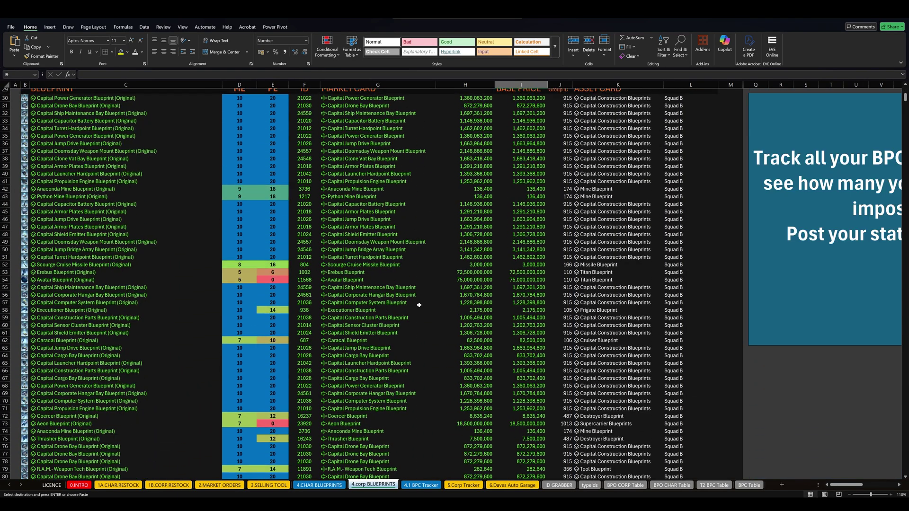
left_click_drag(568, 146, 717, 182)
left_click(774, 199)
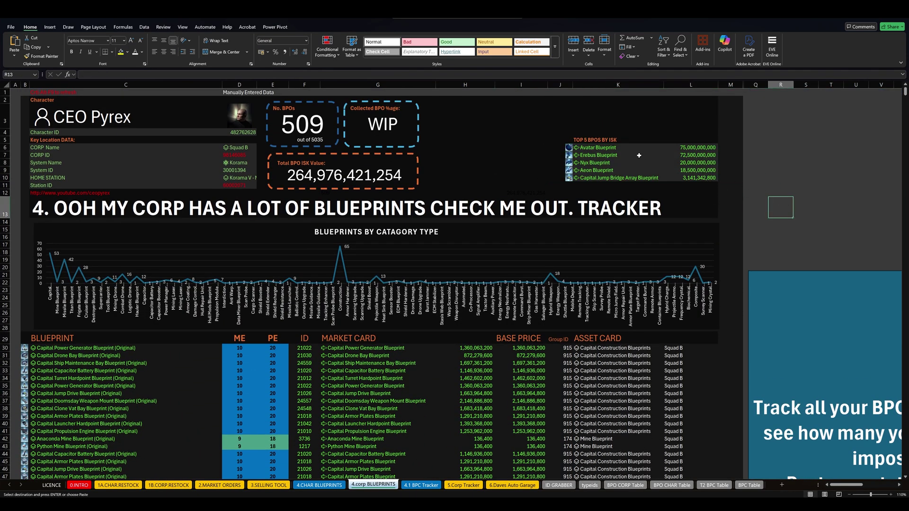
left_click_drag(602, 149, 692, 180)
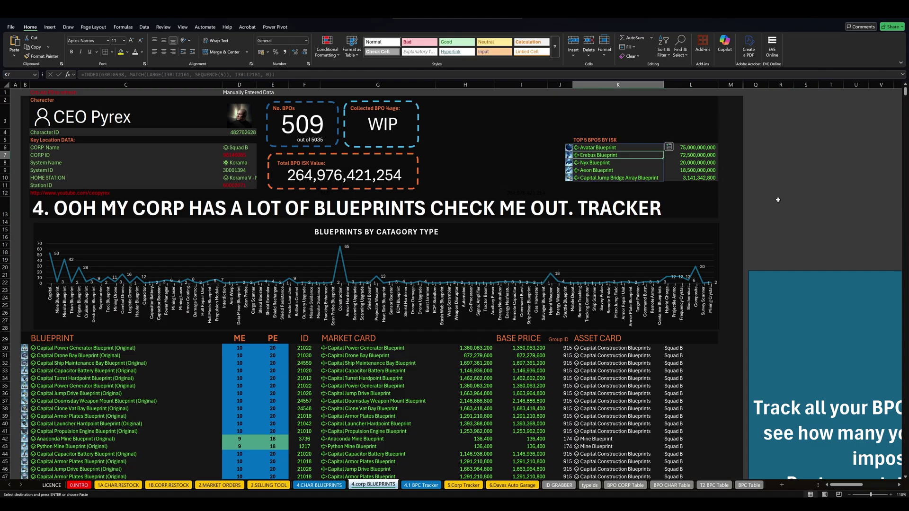
left_click(787, 199)
- Open the 4.1 BPC Tracker sheet at 100% zoom
left_click(421, 486)
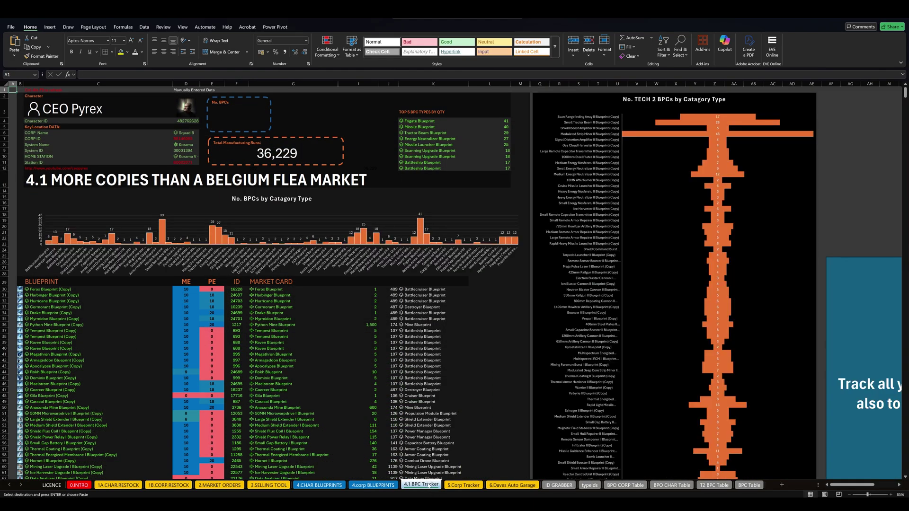
left_click(892, 494)
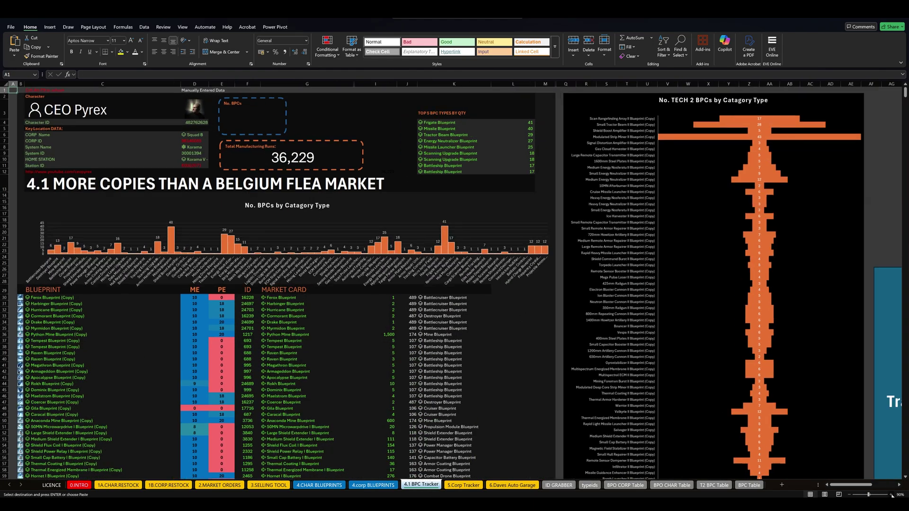
left_click(892, 494)
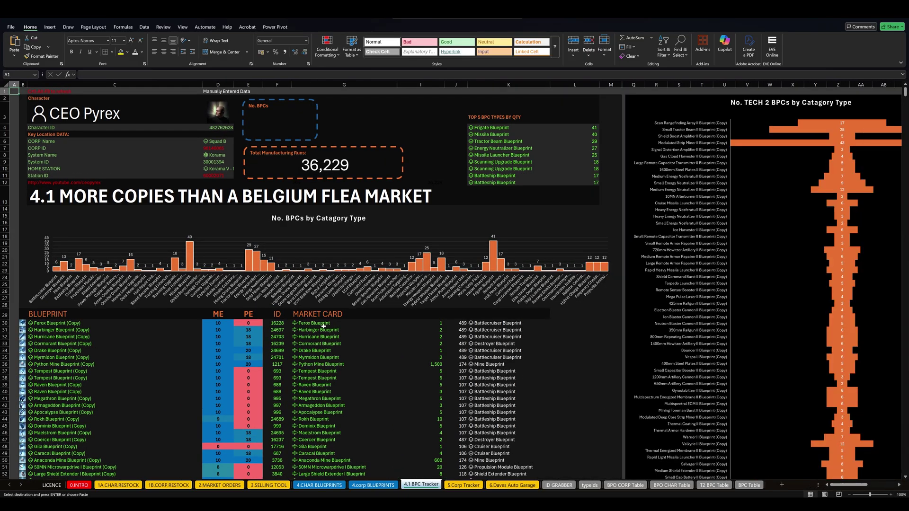
mouse_move(192, 269)
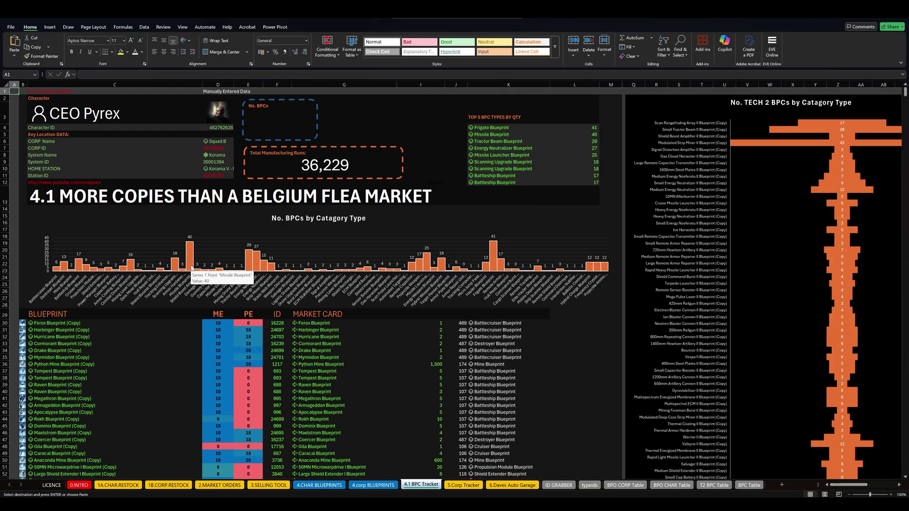
- Replace the No. BPCs box's BPC Table reference with cell G4 in the formula bar
left_click(267, 135)
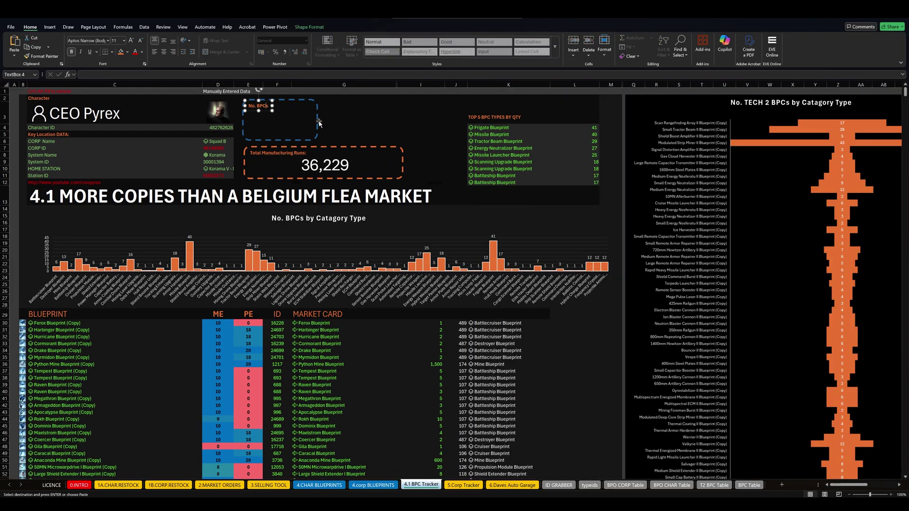
left_click(128, 75)
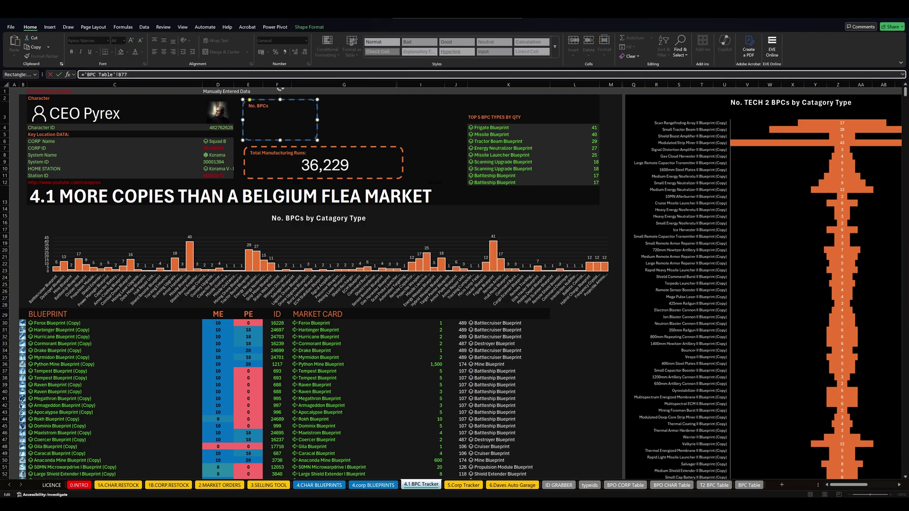
left_click_drag(127, 74, 81, 74)
left_click(322, 128)
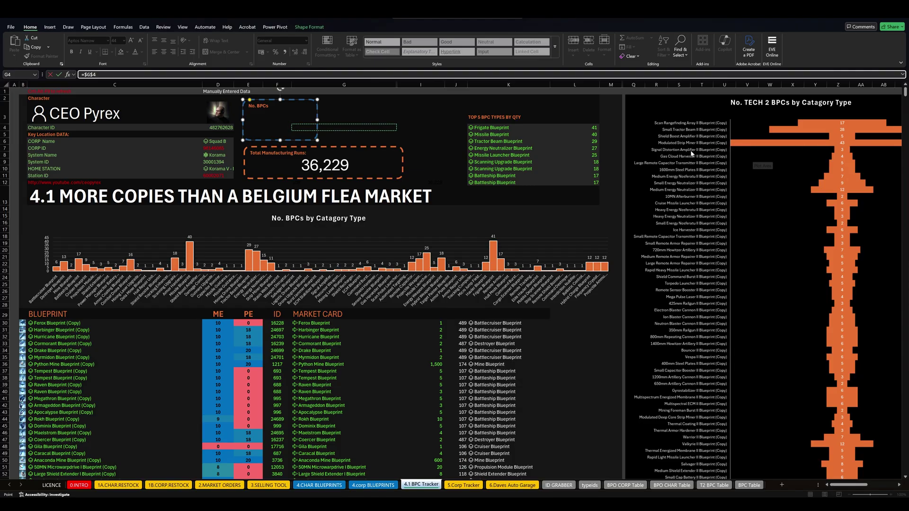
scroll(770, 218, "down", 4)
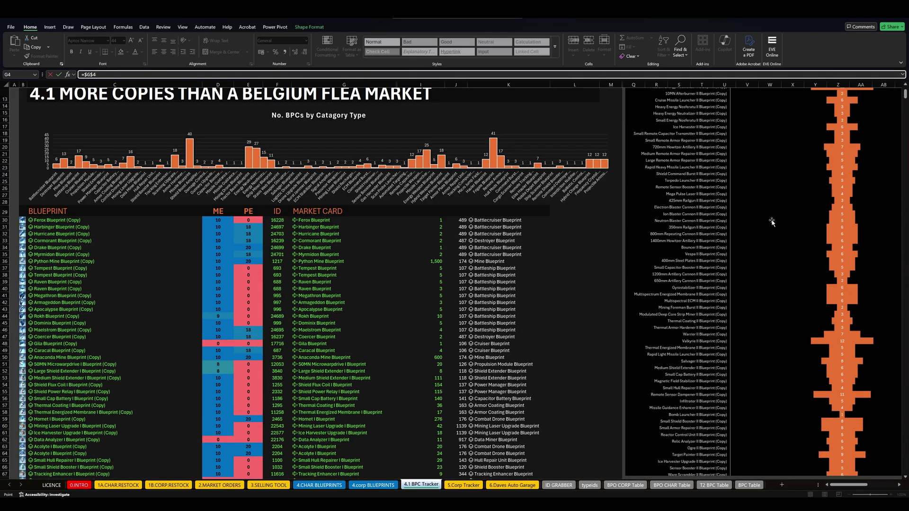
scroll(772, 222, "down", 20)
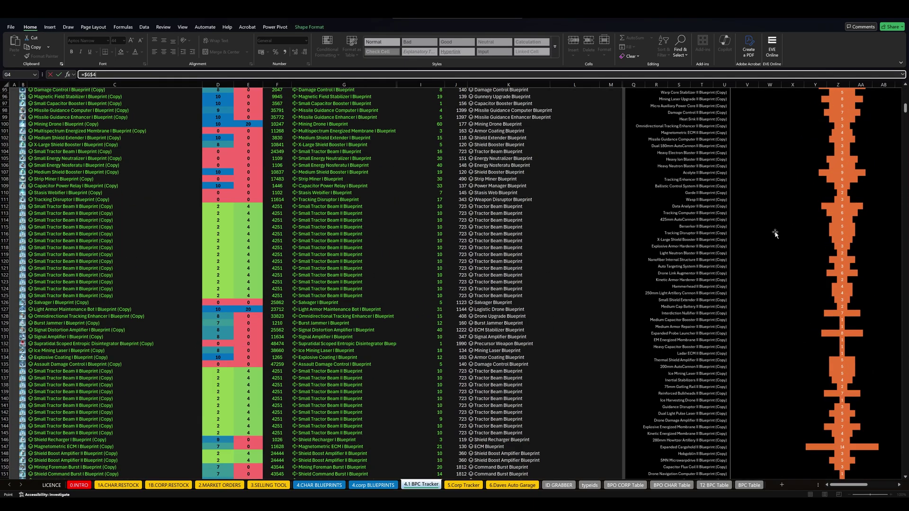
scroll(776, 233, "down", 19)
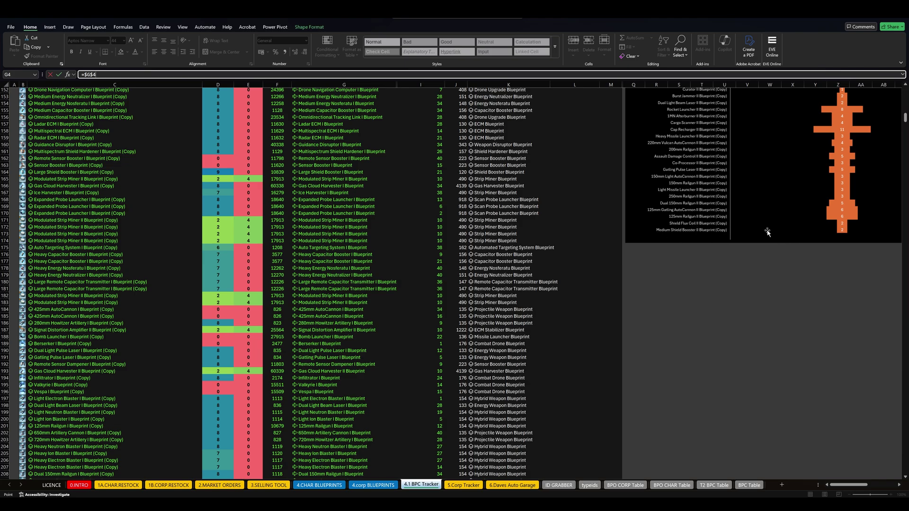
scroll(767, 232, "up", 5)
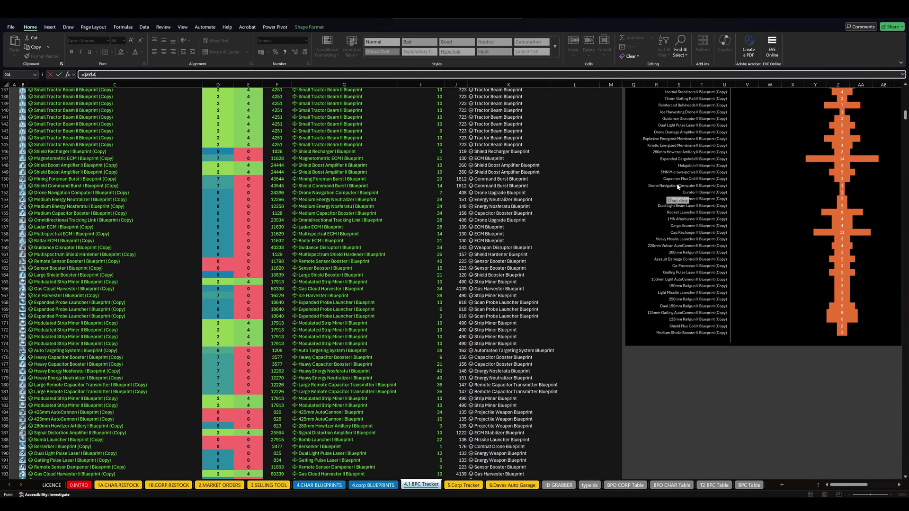
scroll(799, 221, "up", 3)
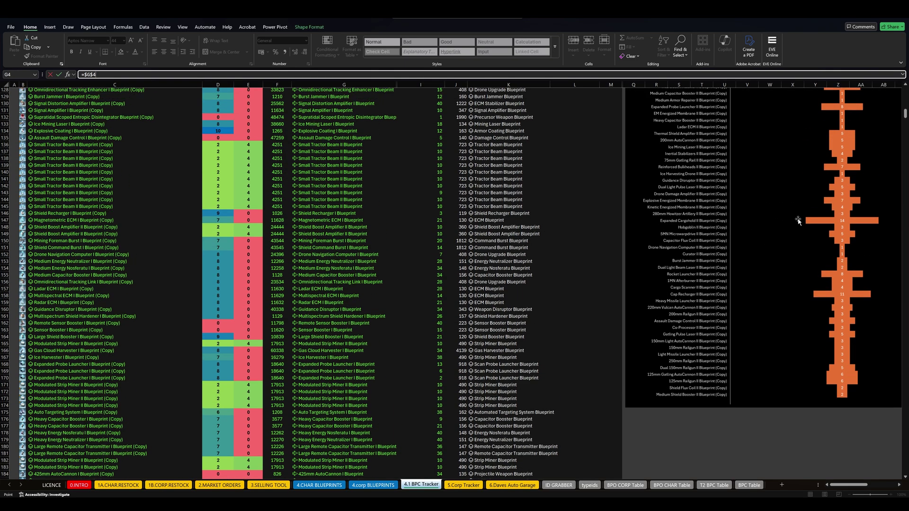
scroll(799, 221, "up", 3)
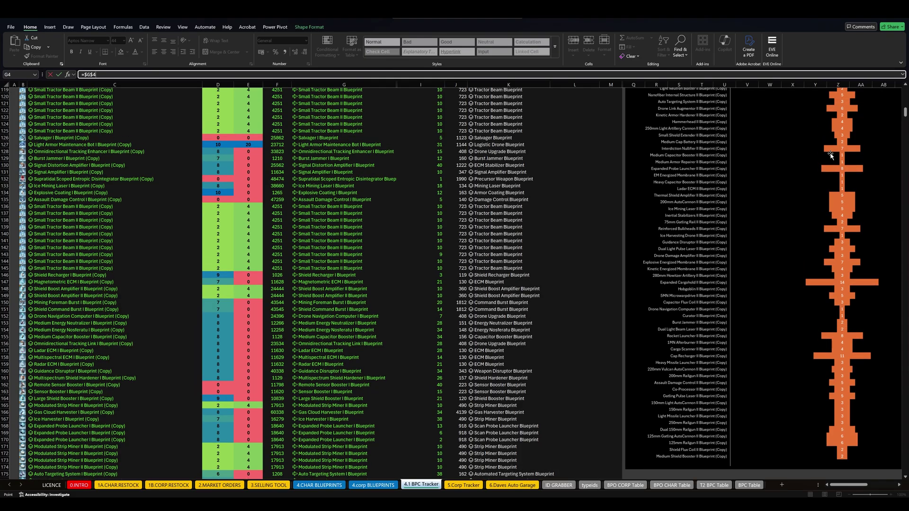
scroll(845, 180, "up", 7)
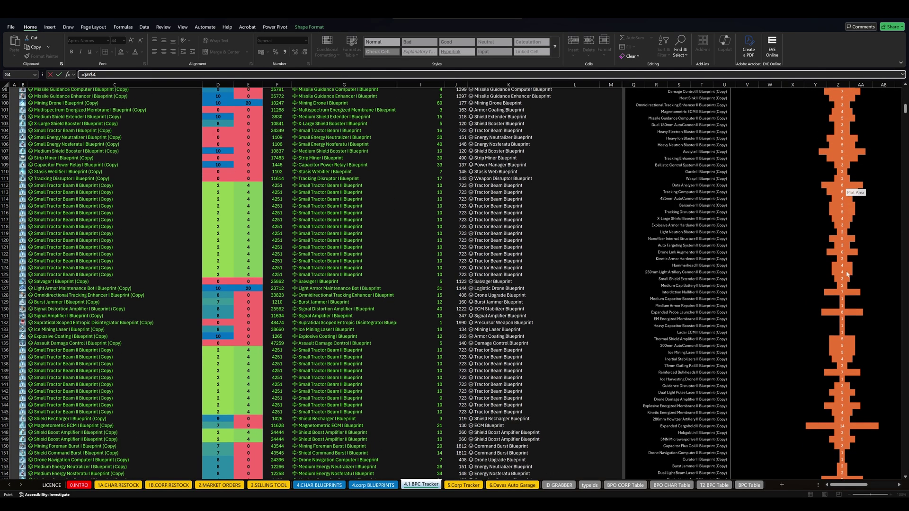
scroll(848, 274, "up", 3)
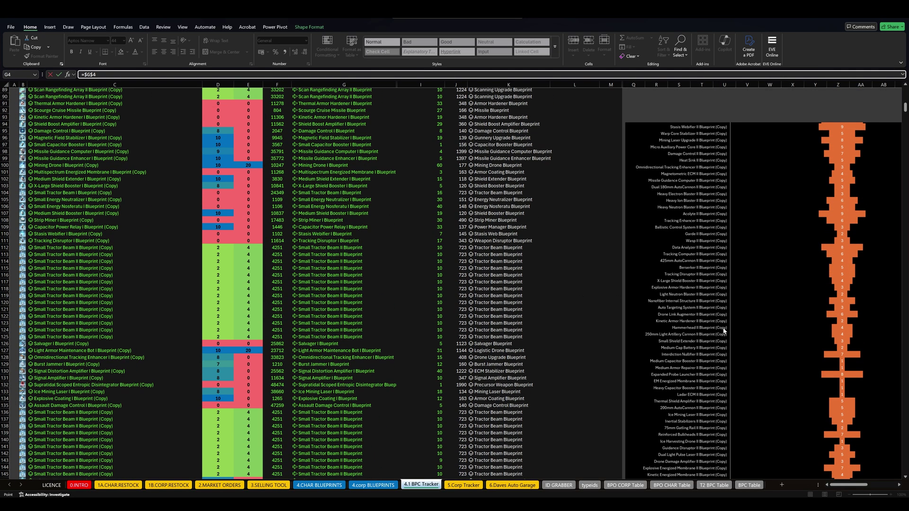
scroll(723, 330, "up", 20)
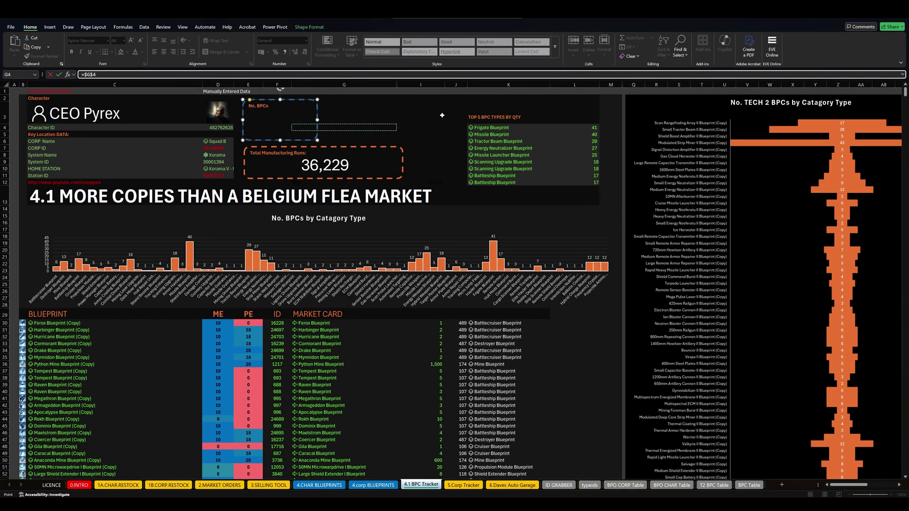
- Rework the shape's formula references, dismissing a missing-reference error and settling on cell G39
left_click_drag(443, 116, 462, 184)
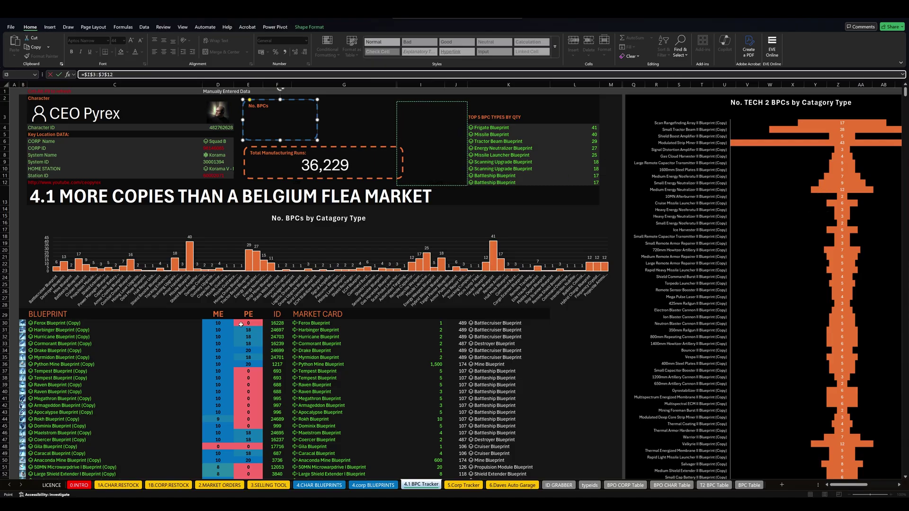
scroll(220, 328, "down", 5)
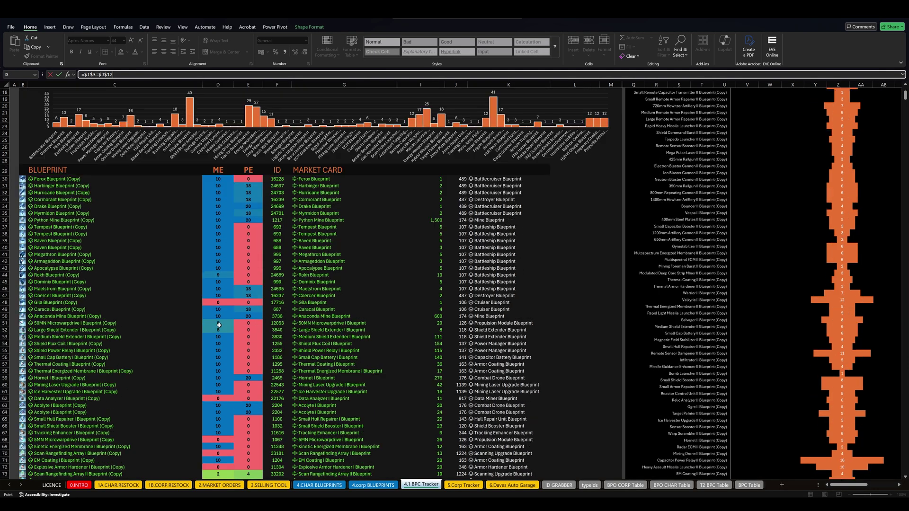
left_click_drag(46, 180, 71, 358)
left_click(244, 246)
left_click(435, 173)
type("R")
key("Return")
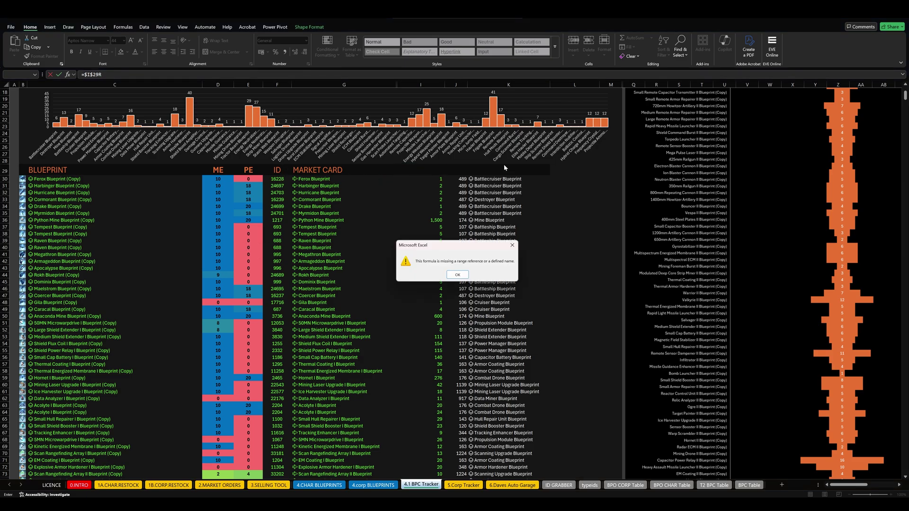
left_click(467, 274)
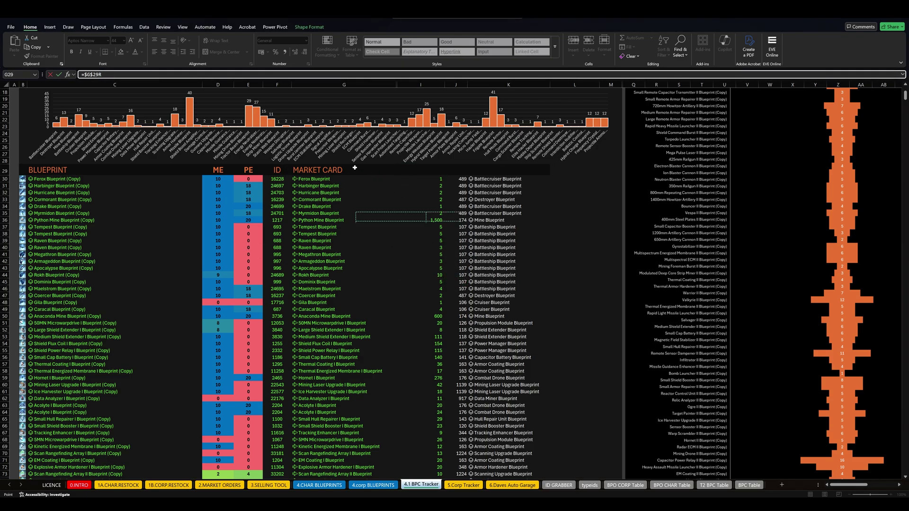
left_click(369, 170)
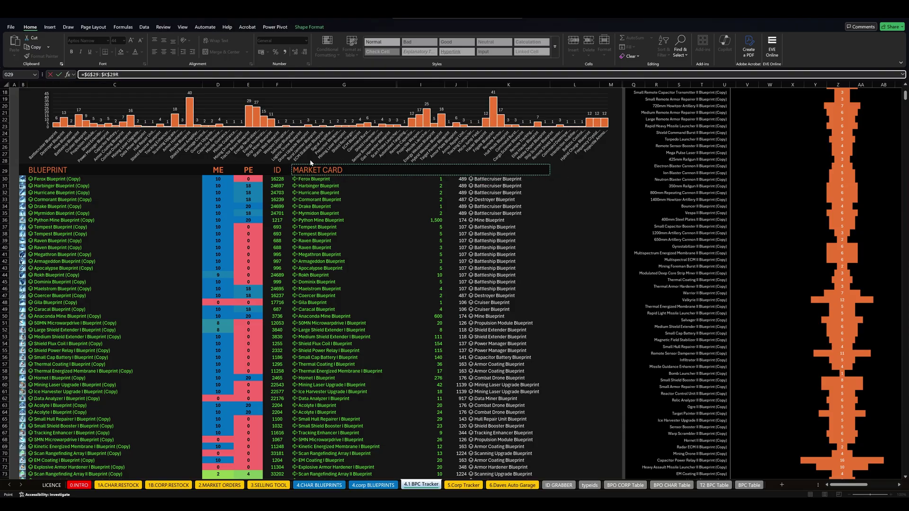
left_click(302, 172)
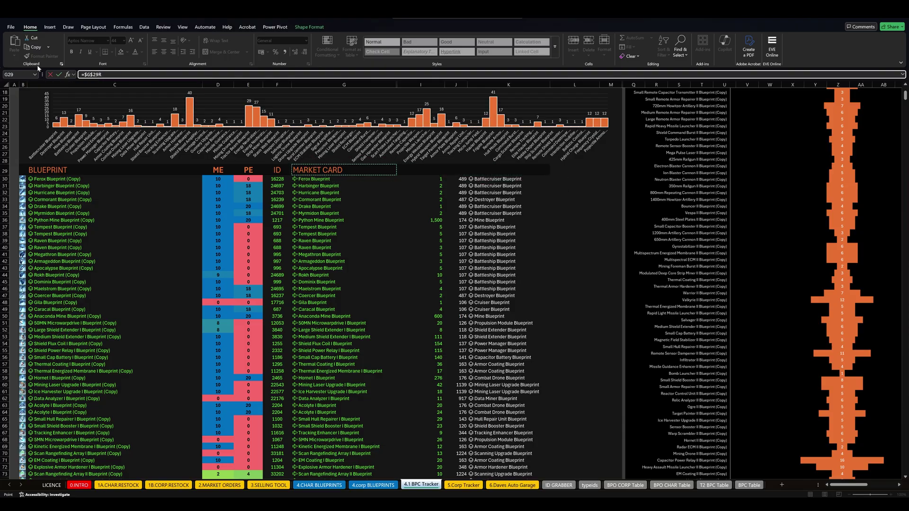
left_click(359, 241)
key("Return")
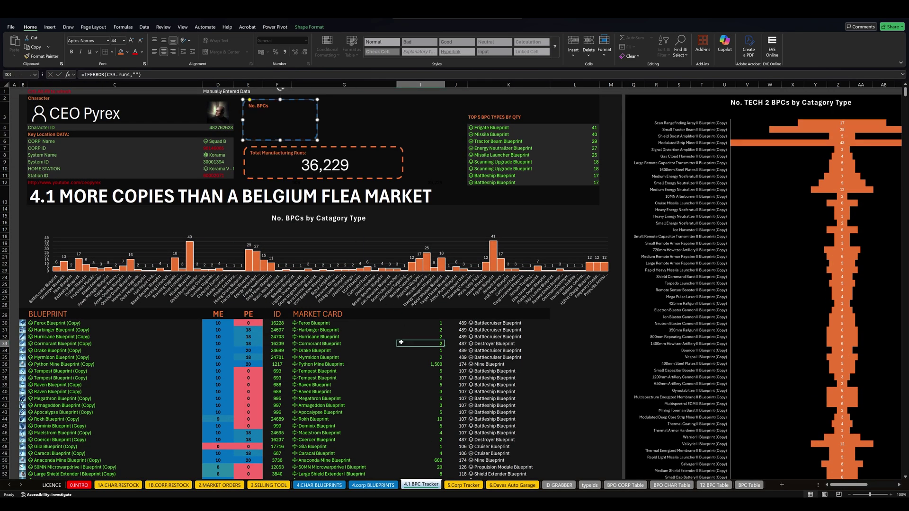
- Enter a right-aligned RUNS heading in cell I29
left_click(327, 312)
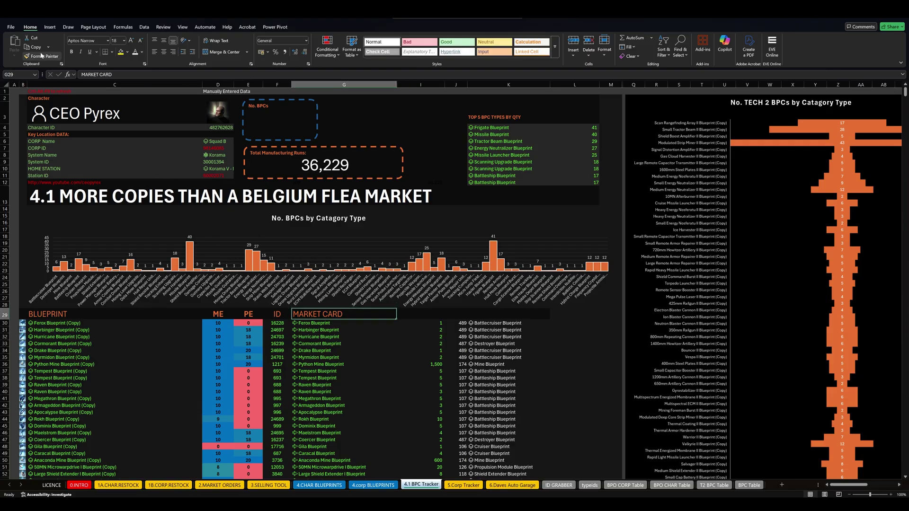
key("Right")
key("Right")
key("Right")
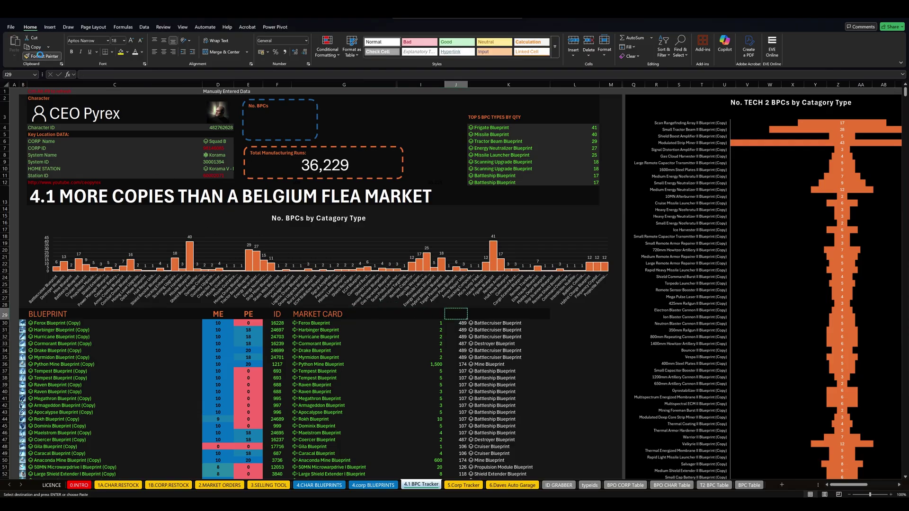
left_click(436, 311)
type("RUNS")
key("Return")
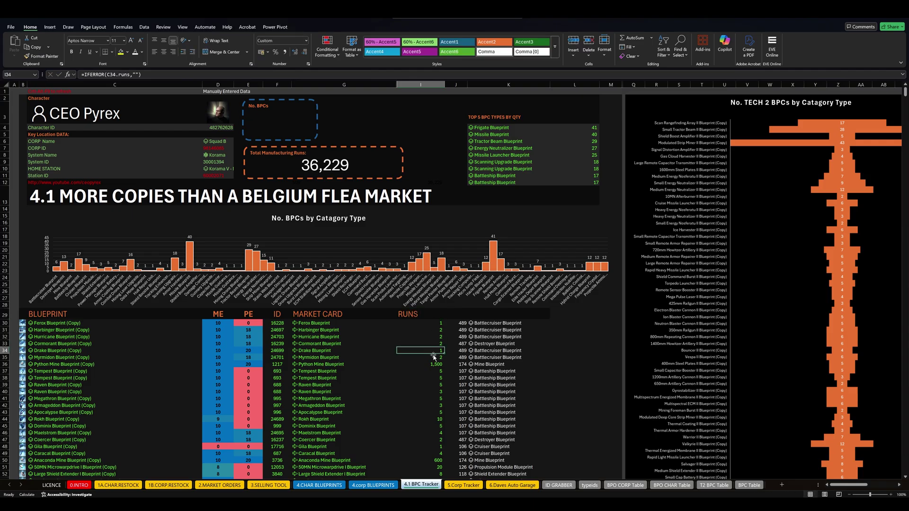
key("Up")
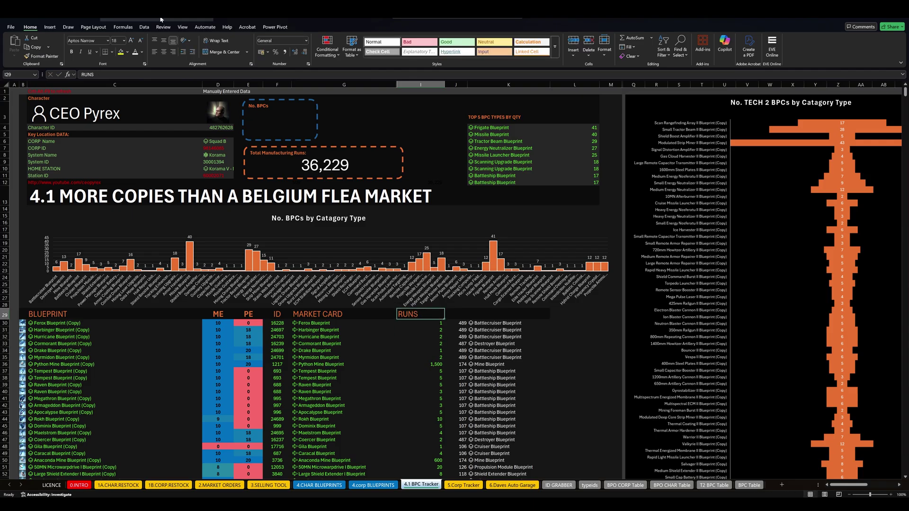
left_click(173, 52)
scroll(383, 358, "down", 7)
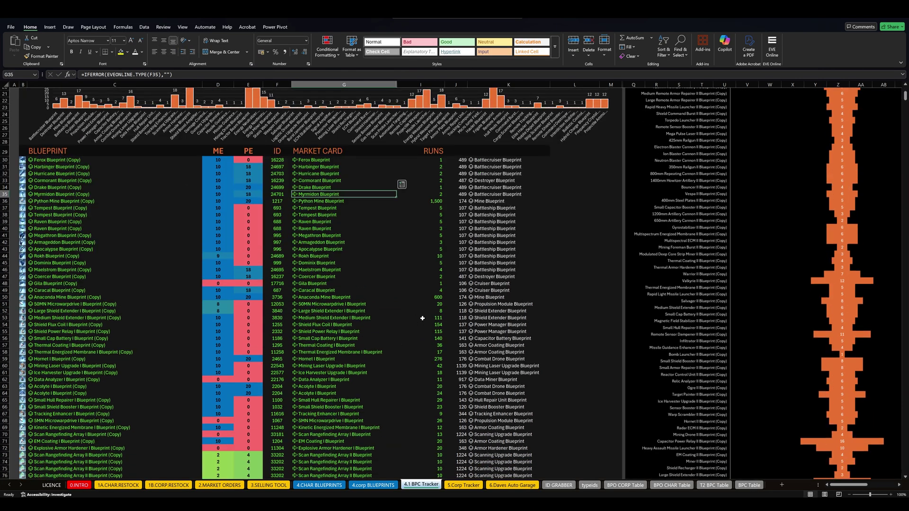
left_click(427, 198)
left_click_drag(426, 199, 23, 202)
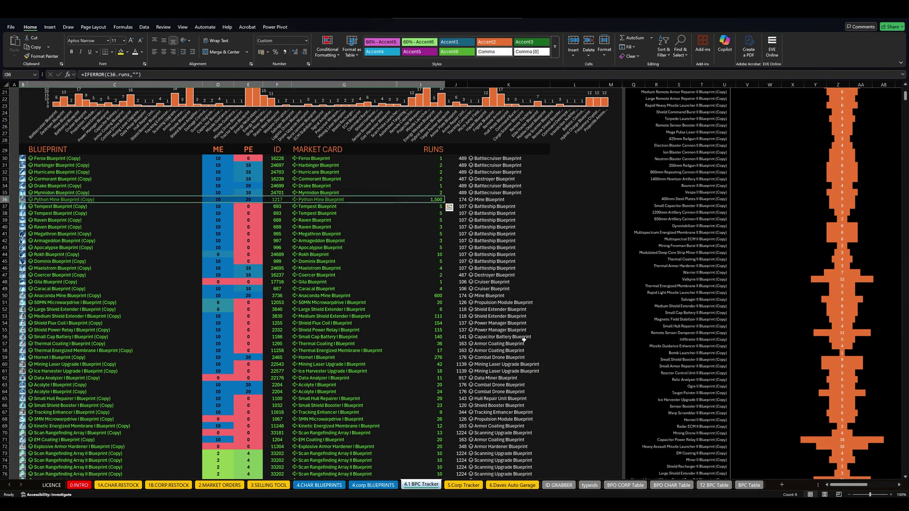
scroll(430, 257, "down", 4)
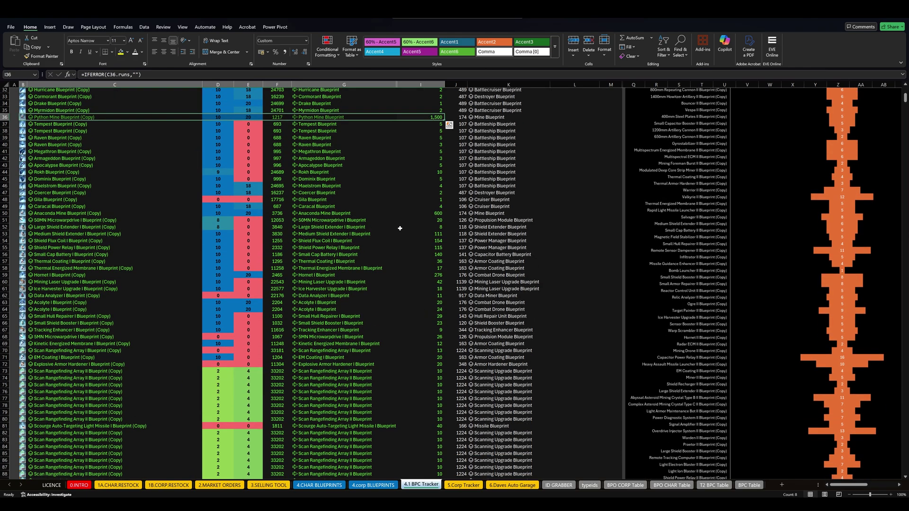
left_click_drag(432, 214, 345, 221)
scroll(413, 299, "down", 18)
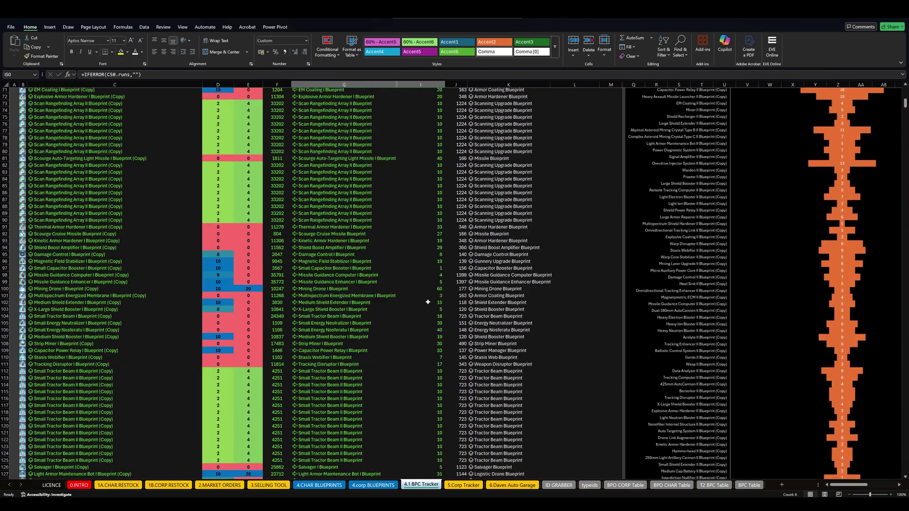
scroll(464, 406, "up", 20)
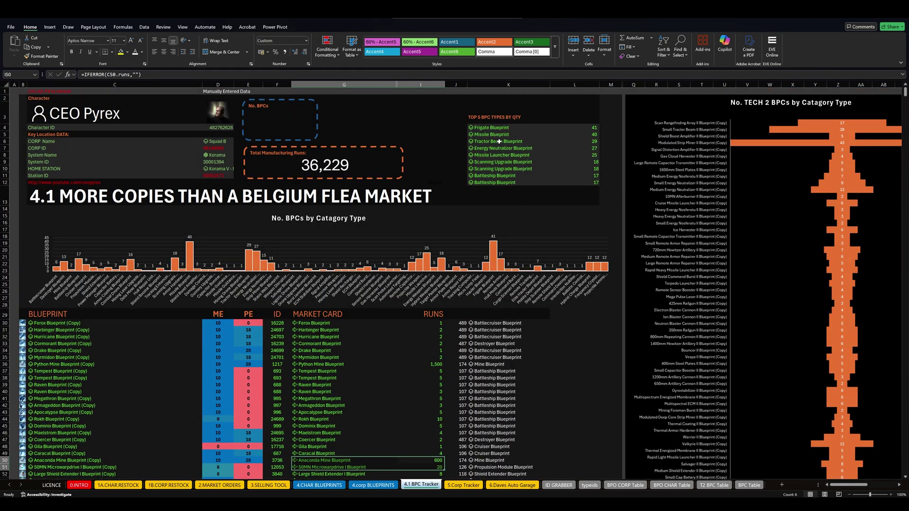
left_click_drag(479, 128, 593, 179)
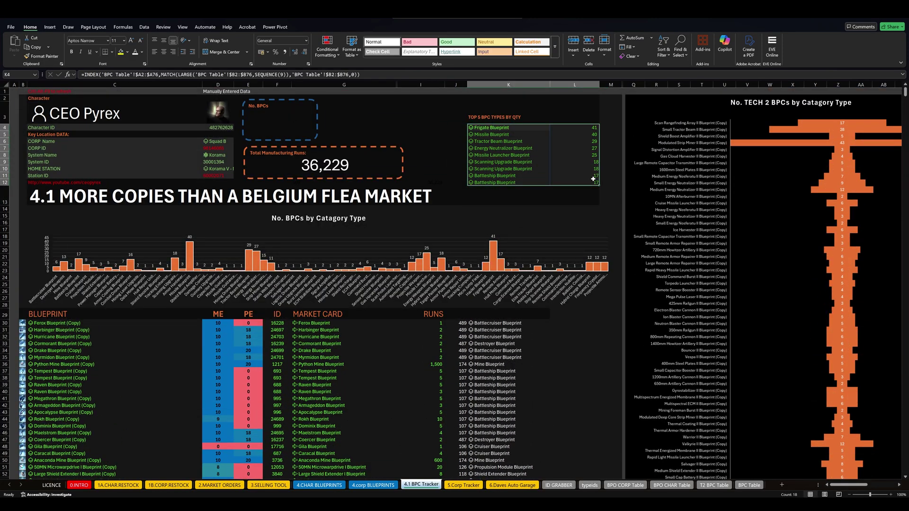
left_click(544, 364)
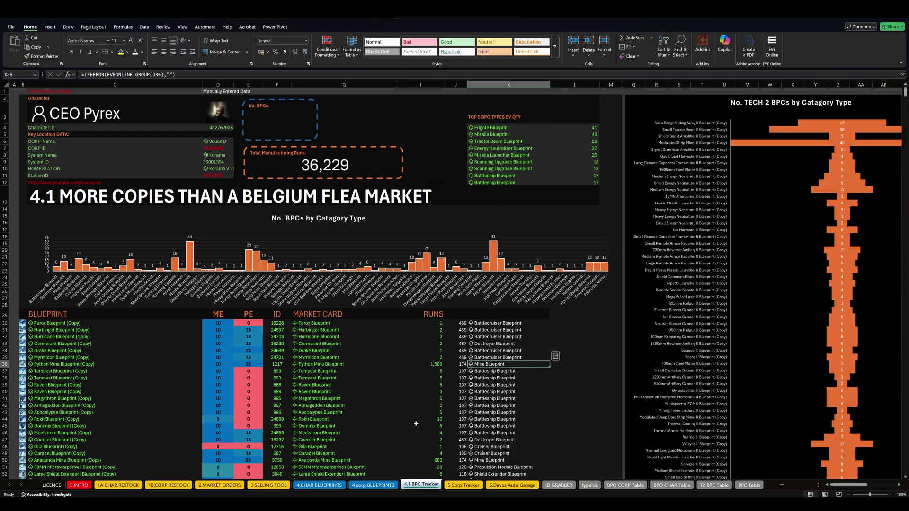
left_click_drag(419, 385, 419, 412)
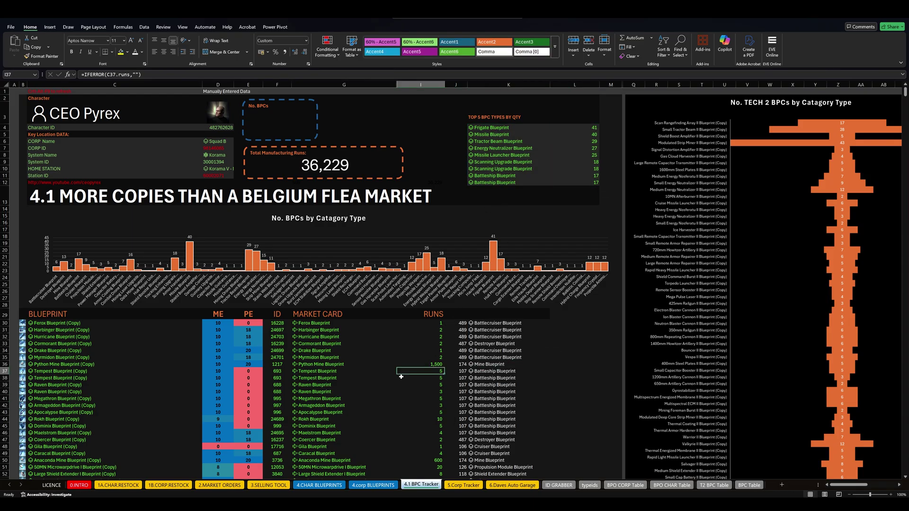
left_click(430, 364)
- Go through the 5.Corp Tracker sheet to the 6.Daves Auto Garage builder
left_click(465, 485)
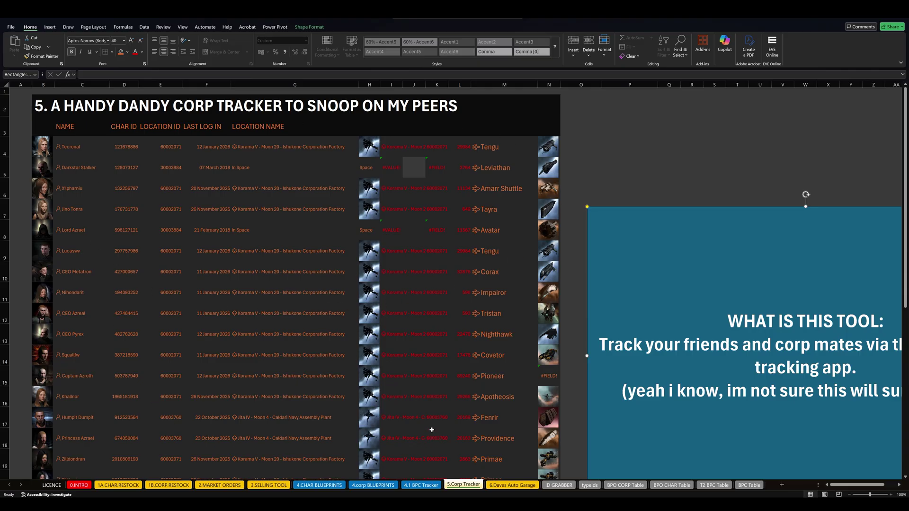
left_click(512, 486)
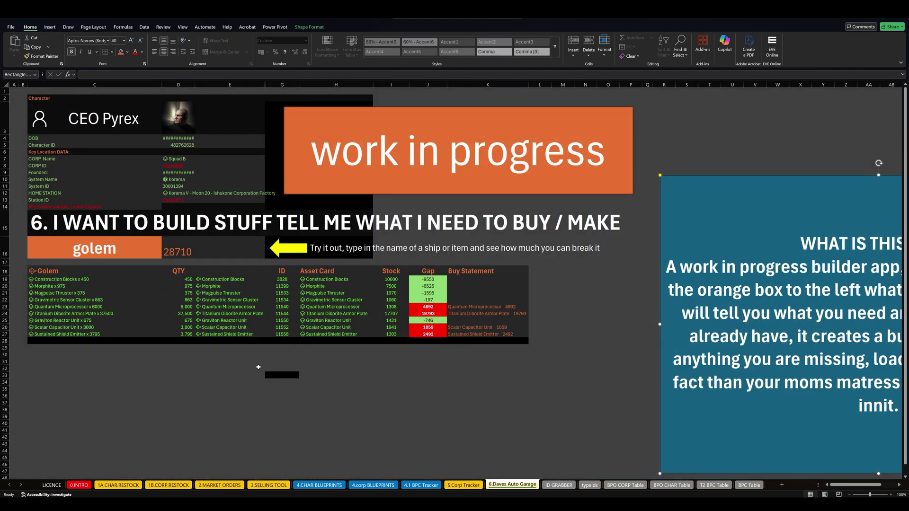
- Change the build item in C16 from golem to Paladin and check its QTY, Stock and Gap columns
left_click(157, 259)
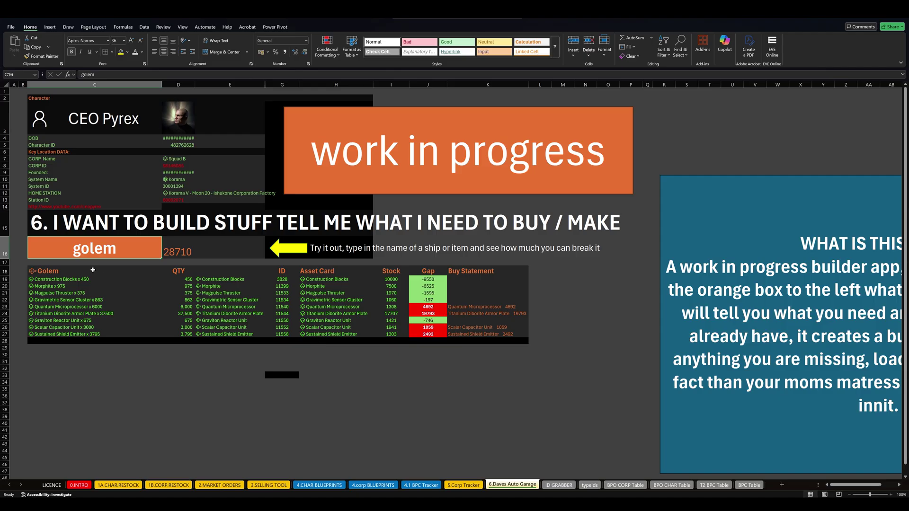
type("Paladin")
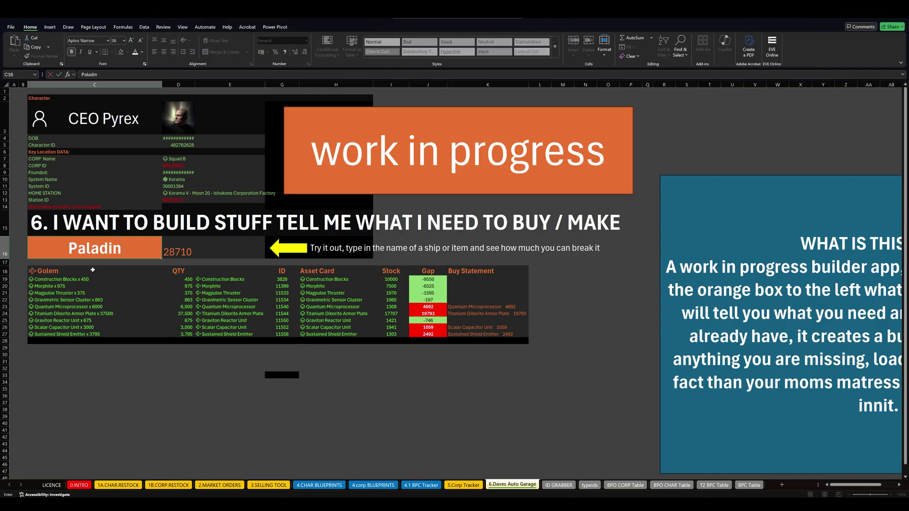
key("Return")
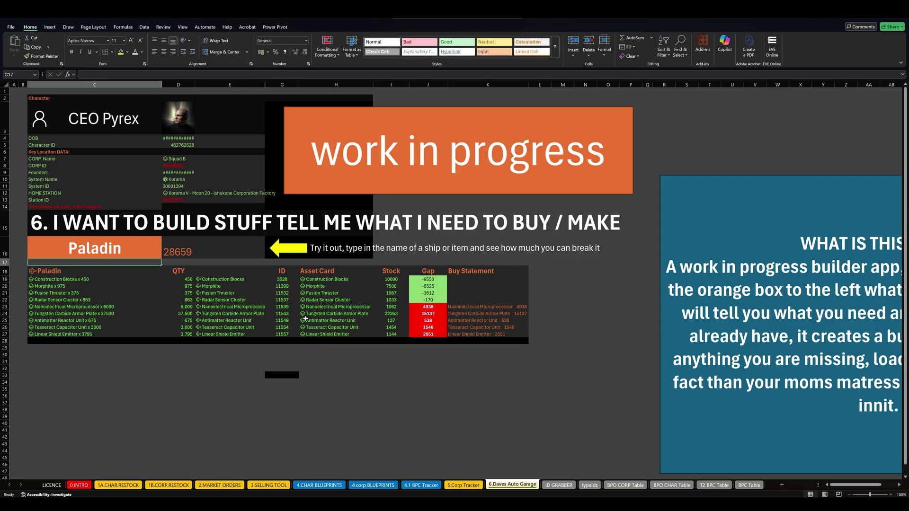
left_click_drag(49, 286, 50, 334)
left_click(289, 411)
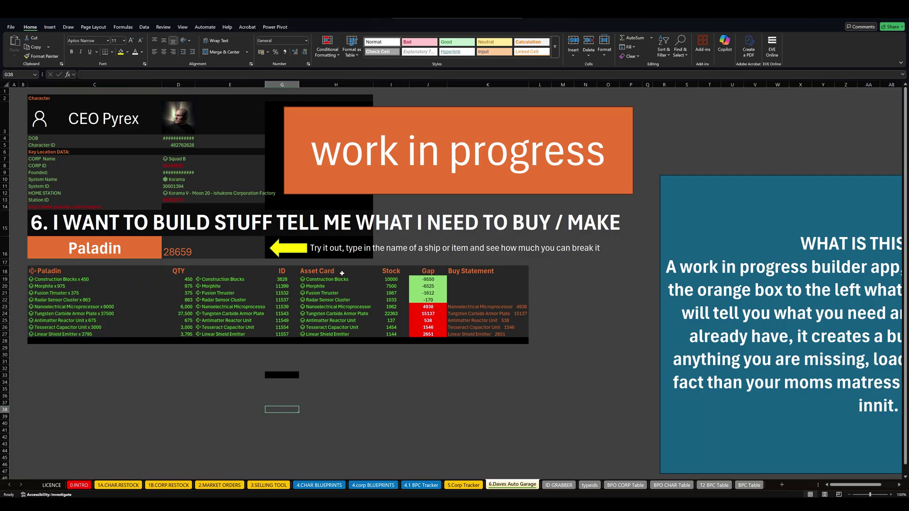
left_click_drag(384, 279, 387, 334)
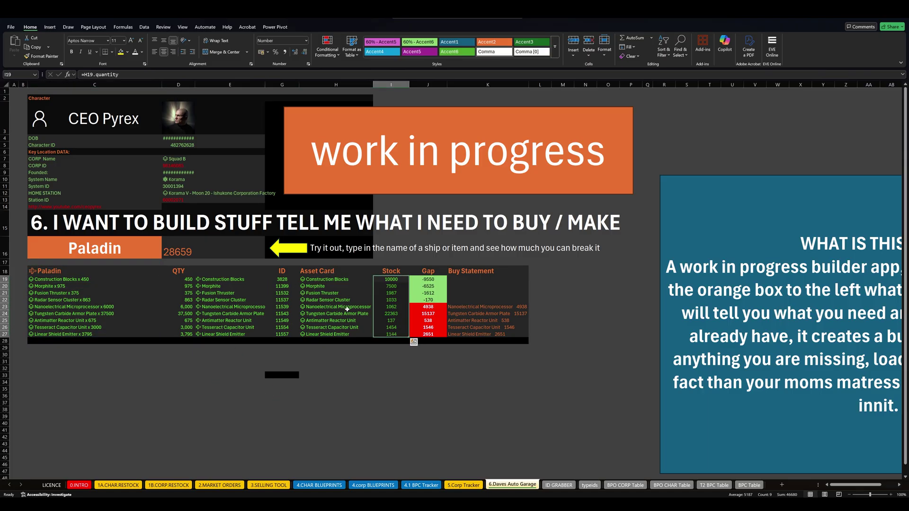
left_click_drag(179, 279, 179, 334)
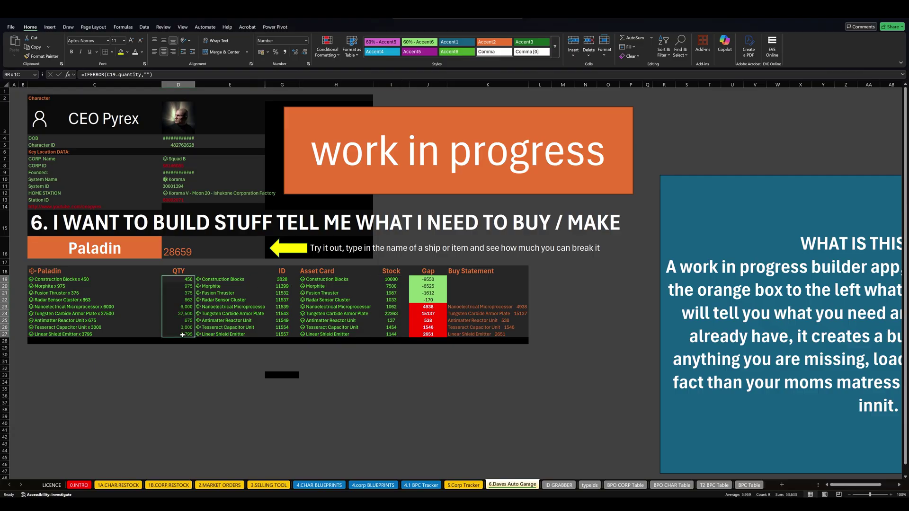
left_click(433, 279)
left_click_drag(433, 280, 429, 334)
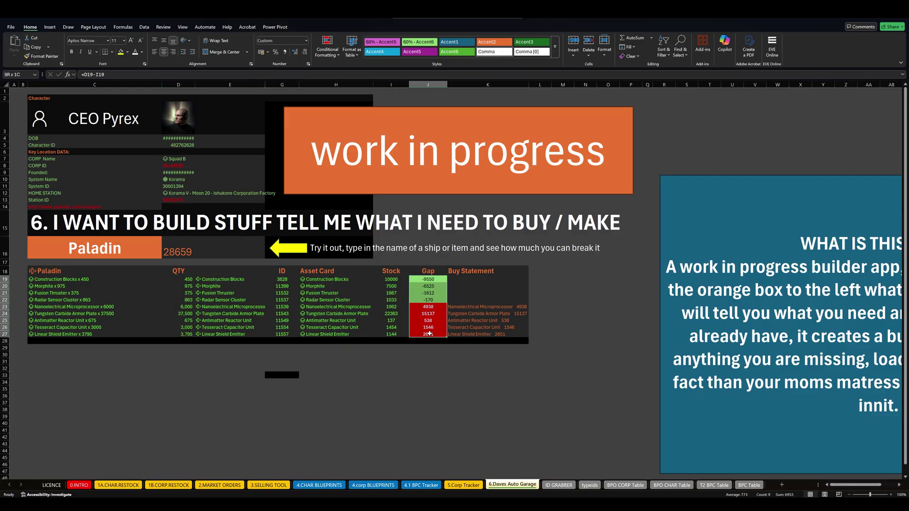
- Inspect the Buy Statement entries and formula for the missing components
left_click(430, 308)
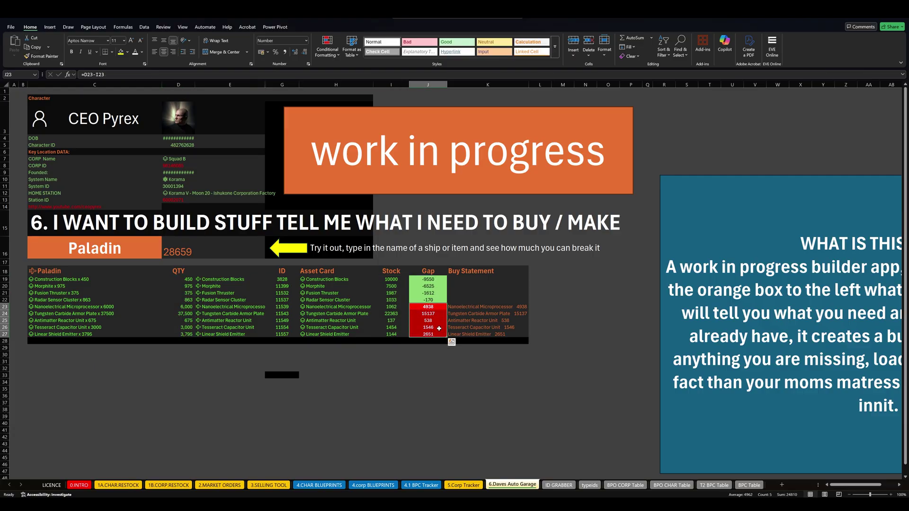
left_click_drag(453, 307, 462, 334)
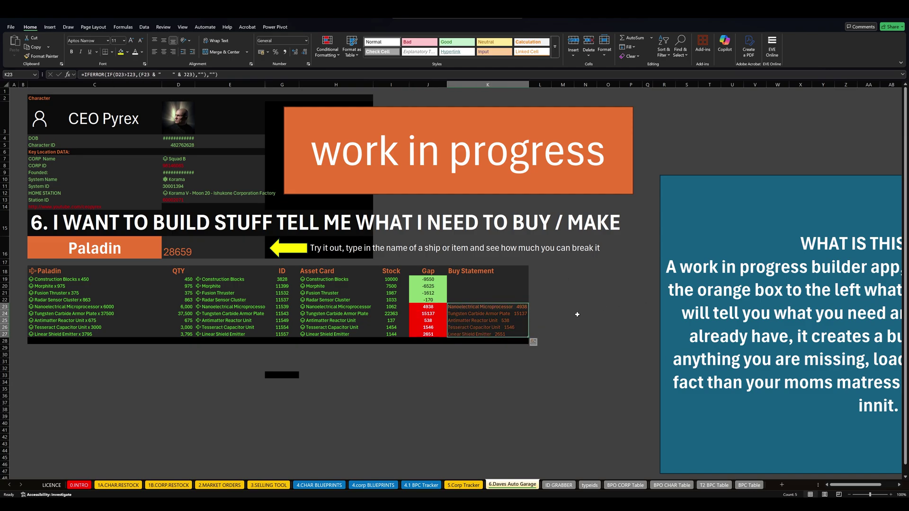
left_click(21, 249)
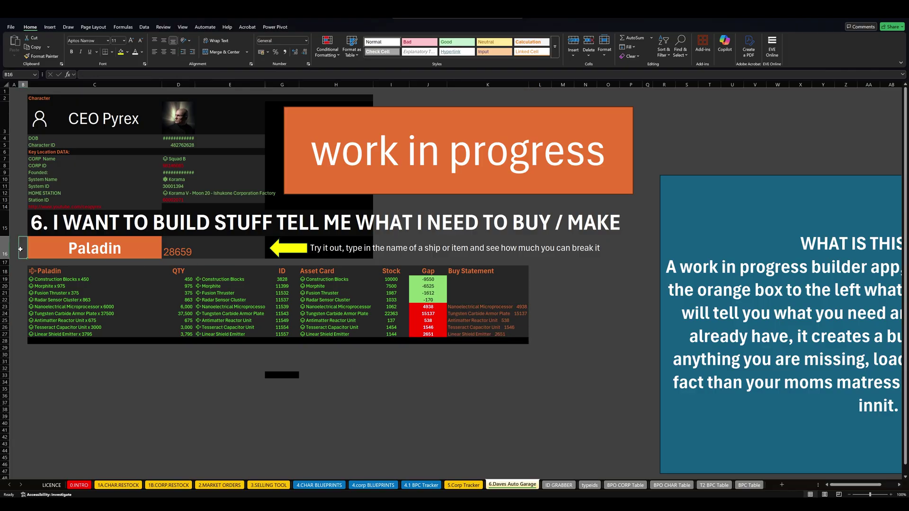
left_click(498, 362)
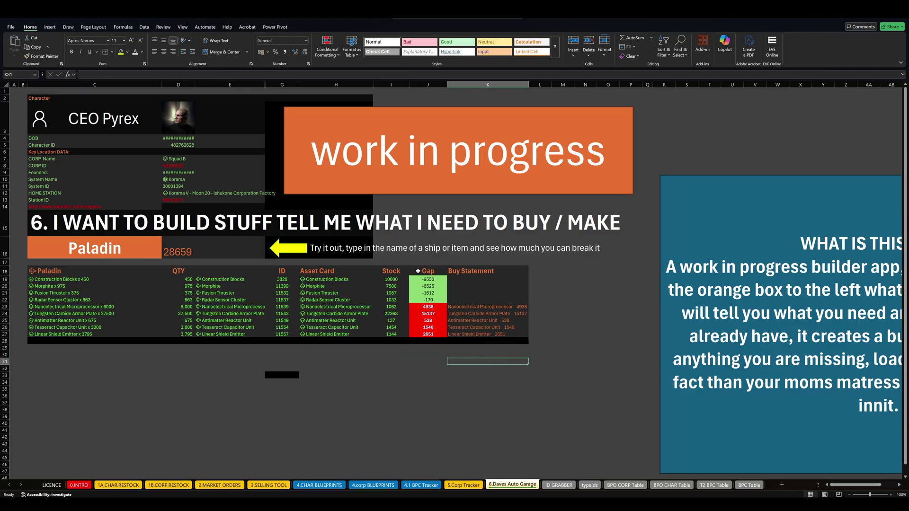
key("Up")
key("Up")
key("Up")
key("Up")
key("Up")
key("Up")
key("Up")
key("Up")
key("Up")
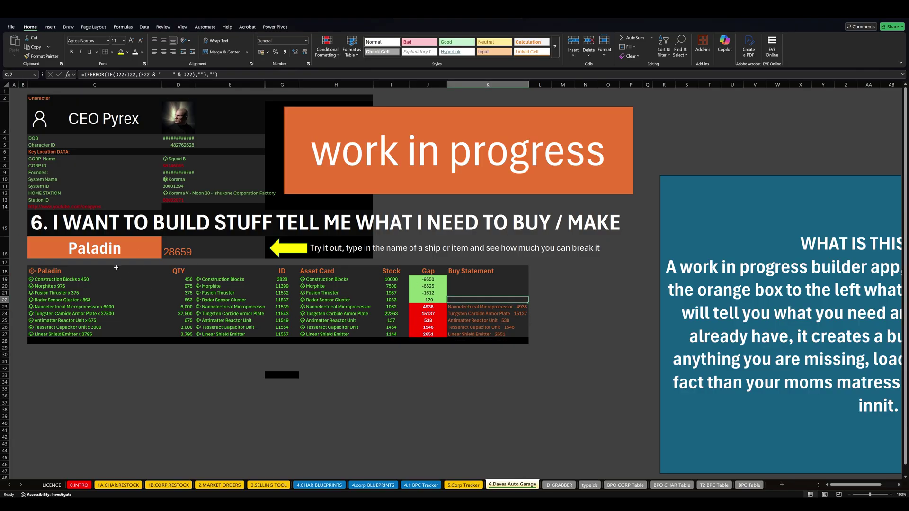
- Try raven as the item, undo back to Paladin, and review the buy statements
left_click(114, 249)
type("raven")
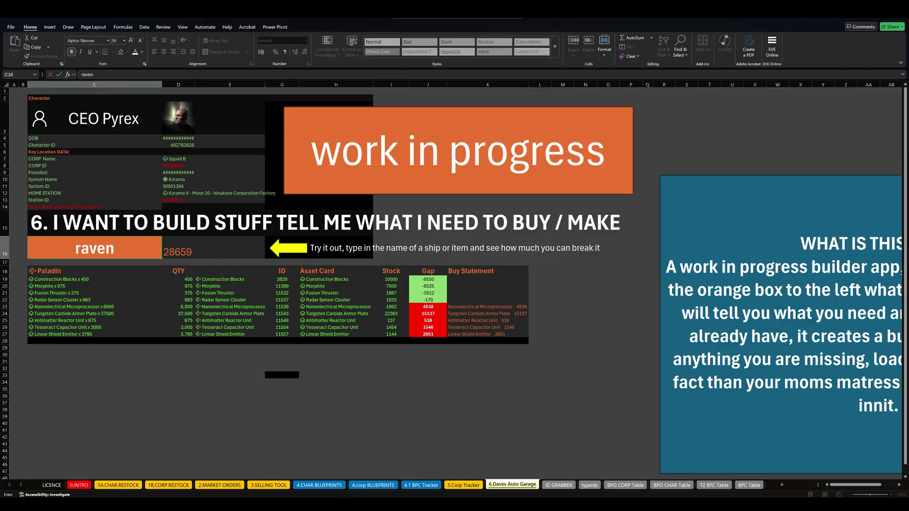
key("Return")
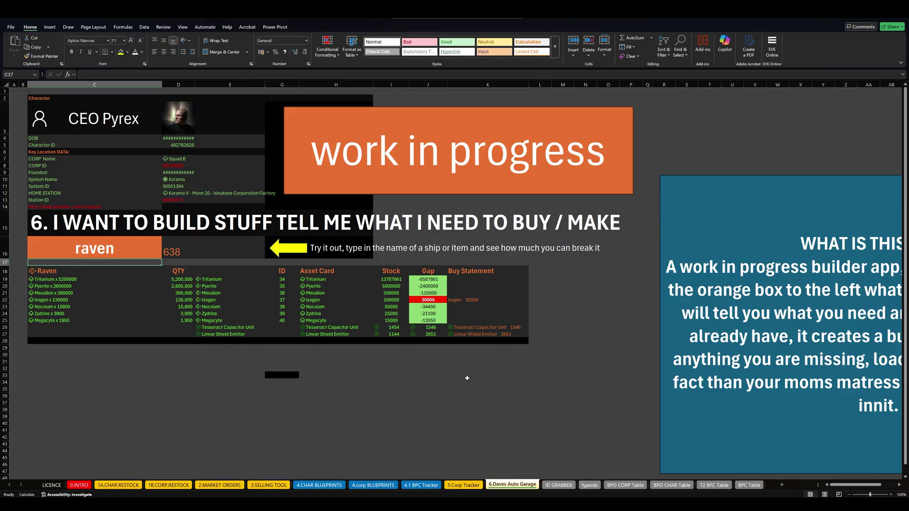
left_click_drag(164, 330, 527, 445)
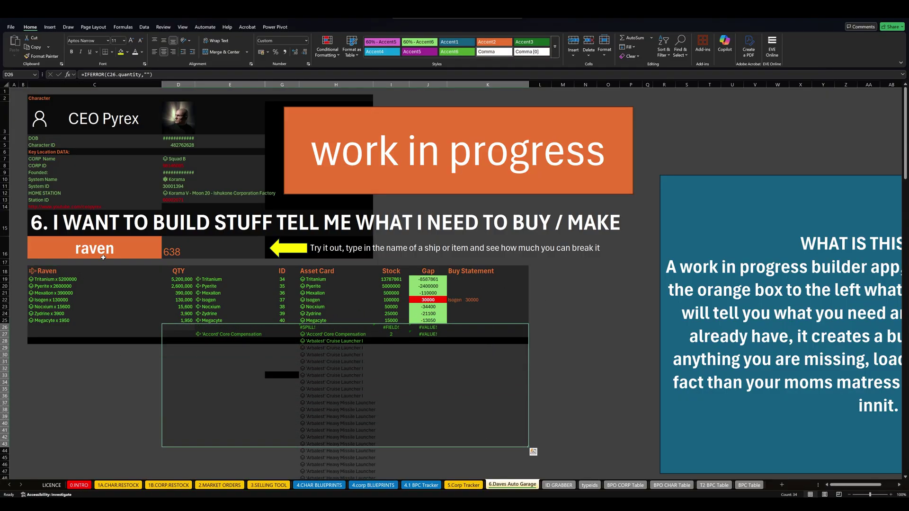
key("ctrl+z")
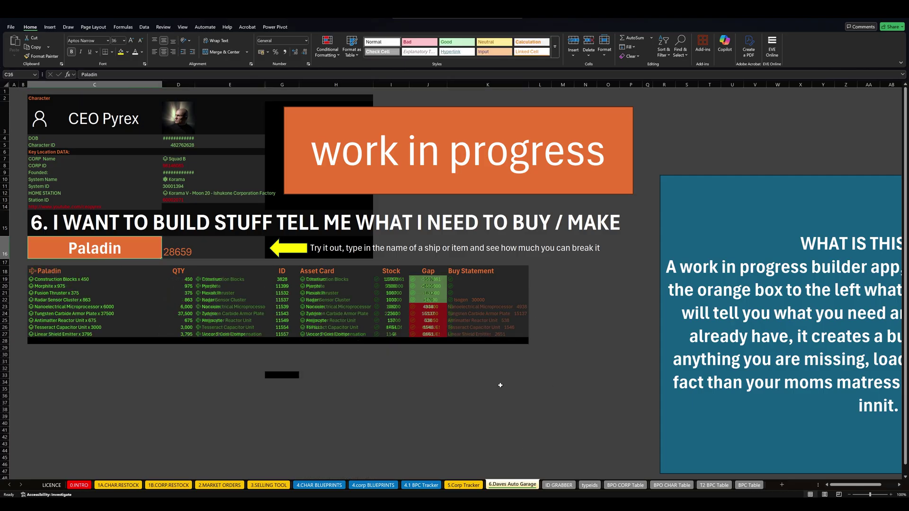
scroll(73, 285, "down", 4)
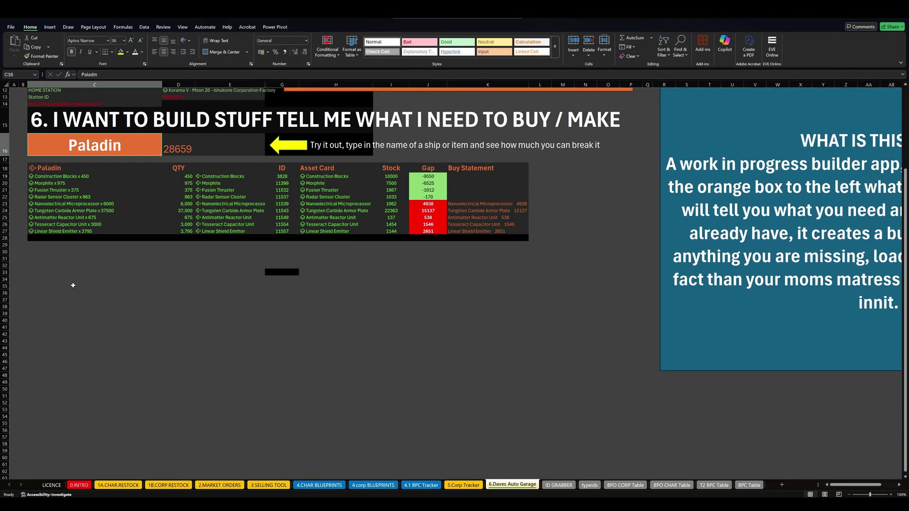
left_click_drag(47, 263, 523, 431)
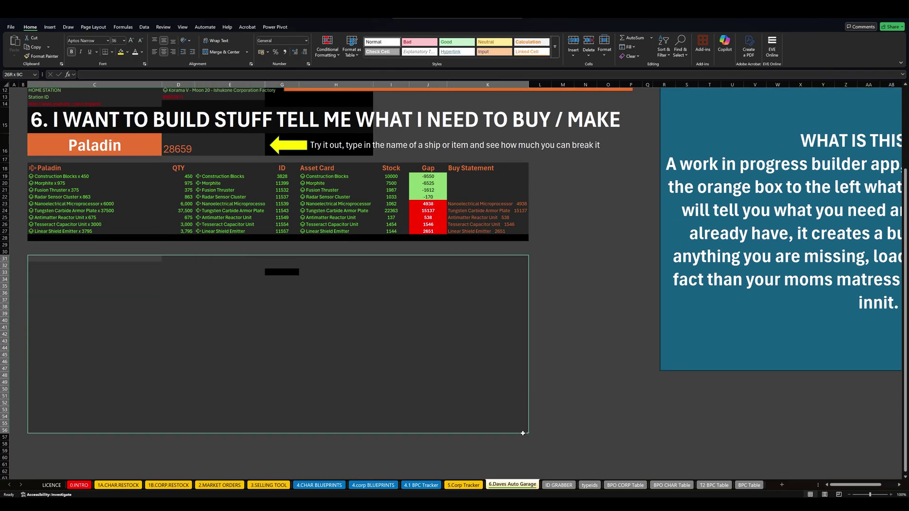
left_click_drag(469, 204, 470, 232)
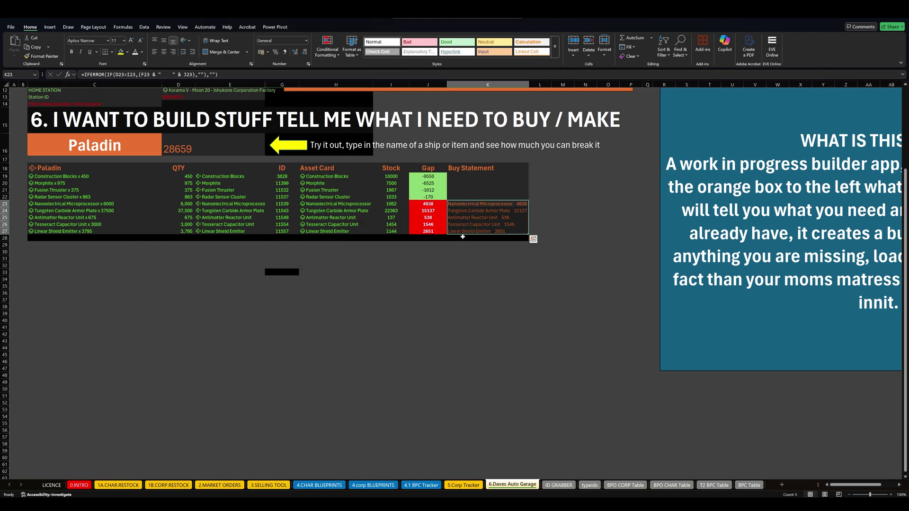
left_click_drag(38, 265, 523, 423)
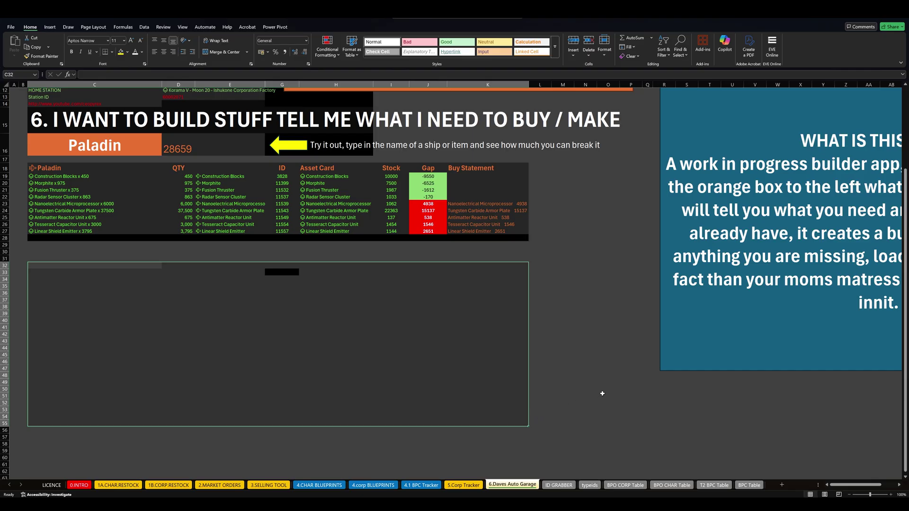
scroll(602, 394, "up", 4)
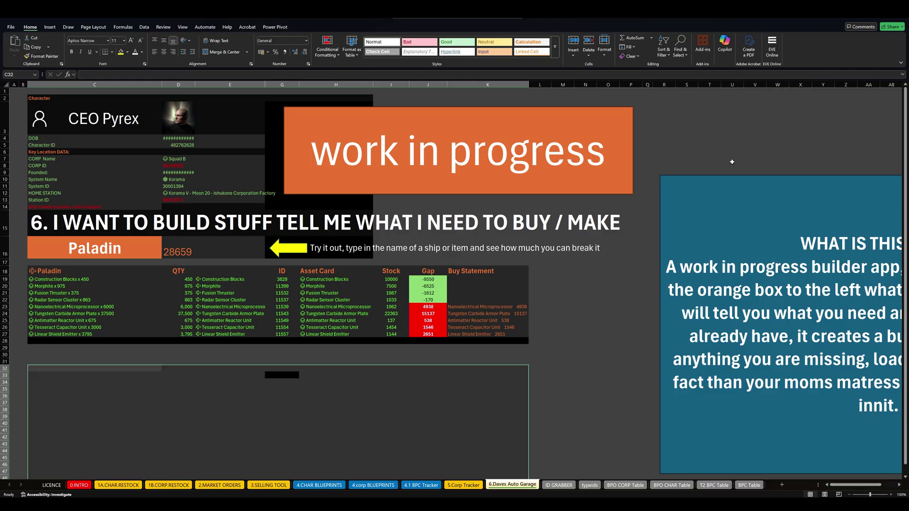
scroll(566, 367, "down", 1)
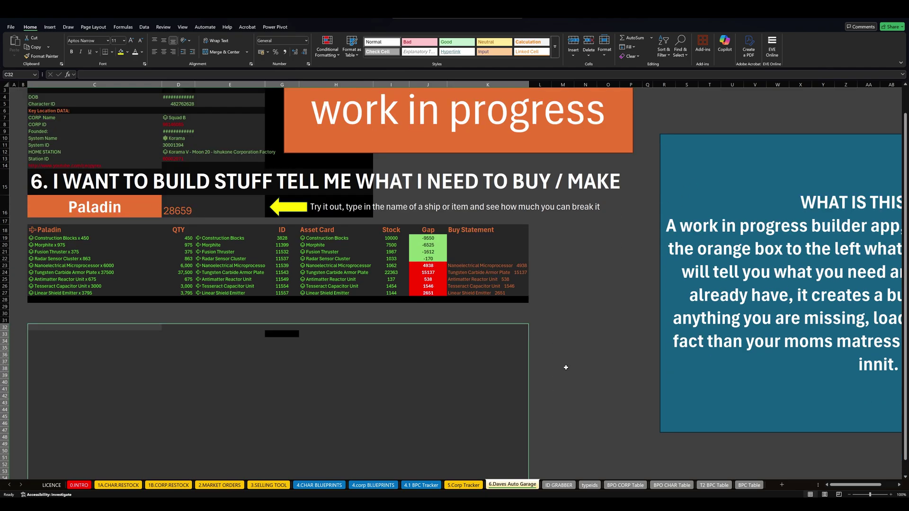
scroll(565, 368, "down", 3)
scroll(565, 365, "up", 4)
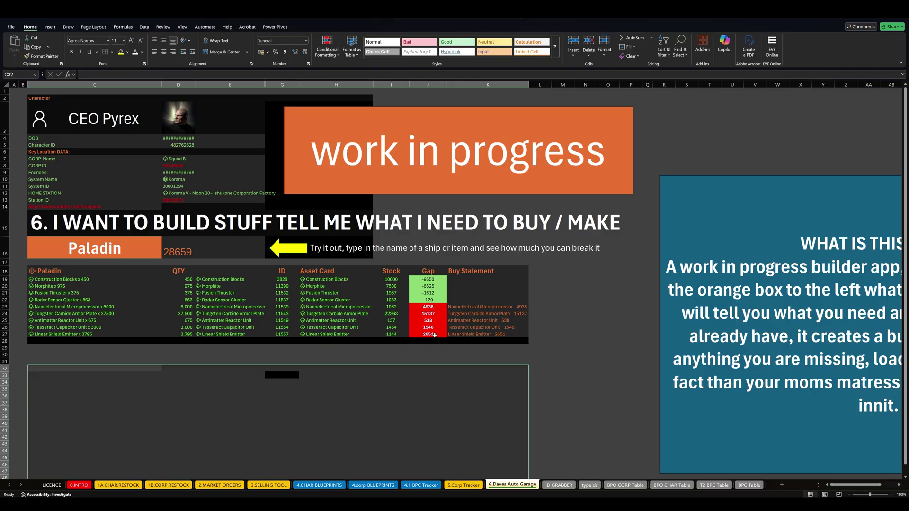
left_click(168, 486)
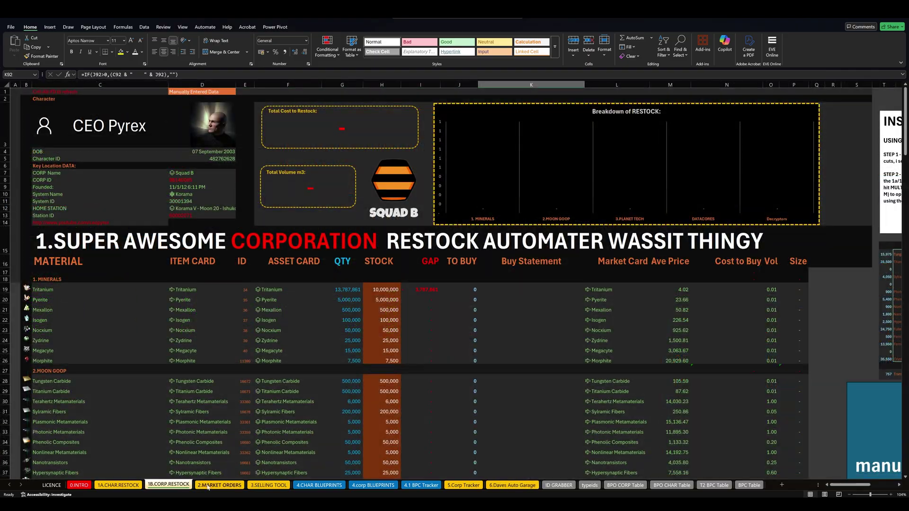
left_click(220, 485)
left_click(168, 485)
left_click(513, 485)
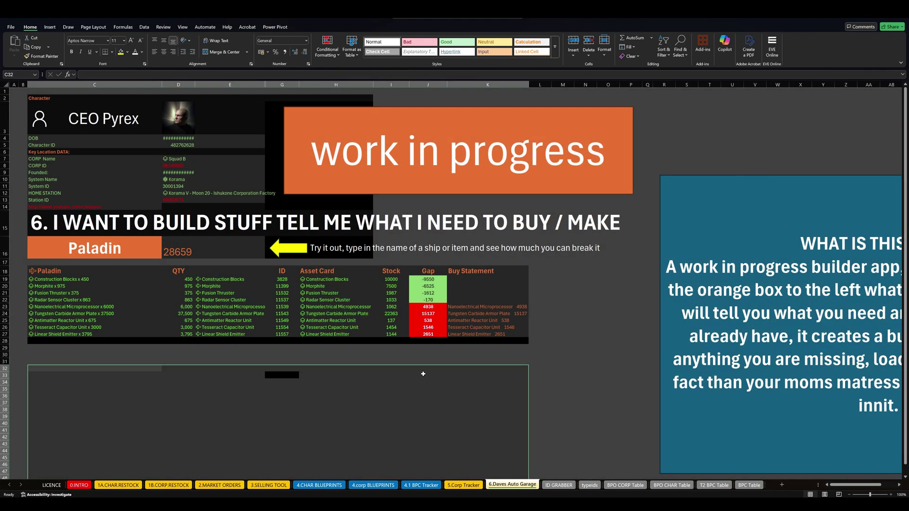
left_click(590, 485)
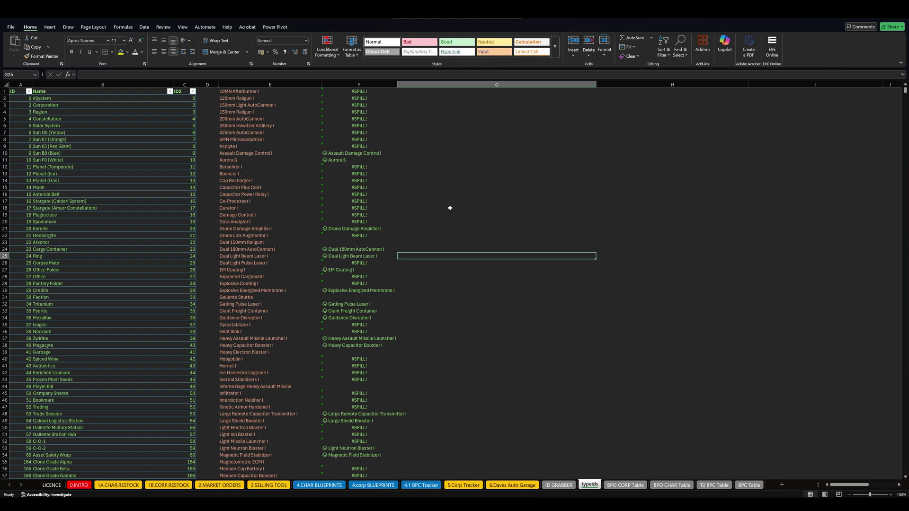
scroll(453, 204, "down", 9)
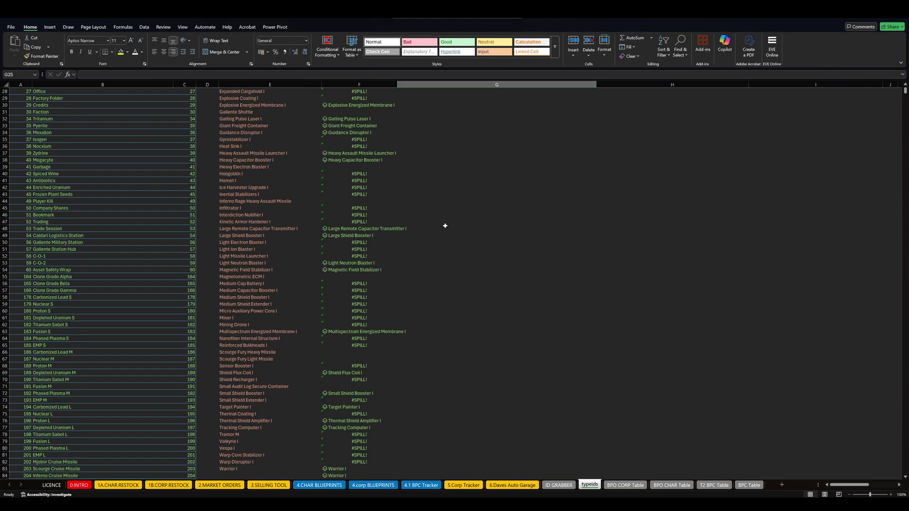
scroll(445, 226, "up", 9)
left_click(511, 485)
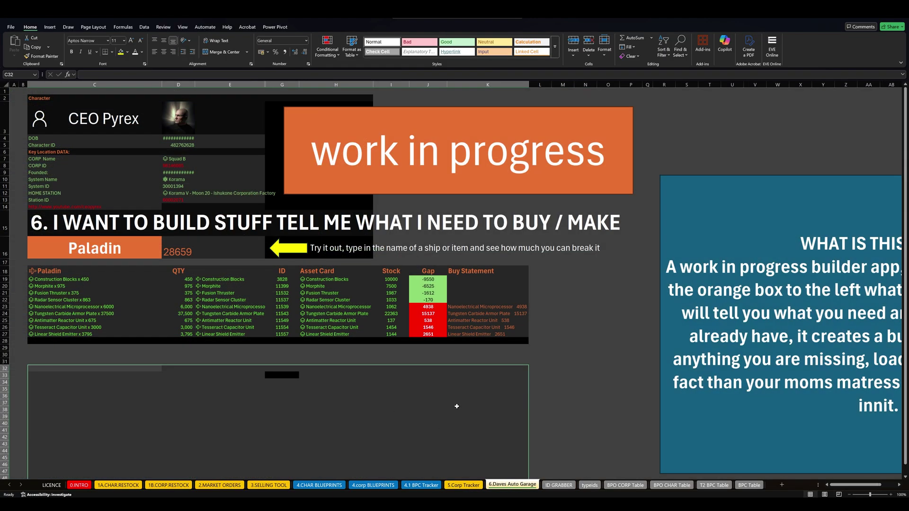
scroll(521, 341, "down", 7)
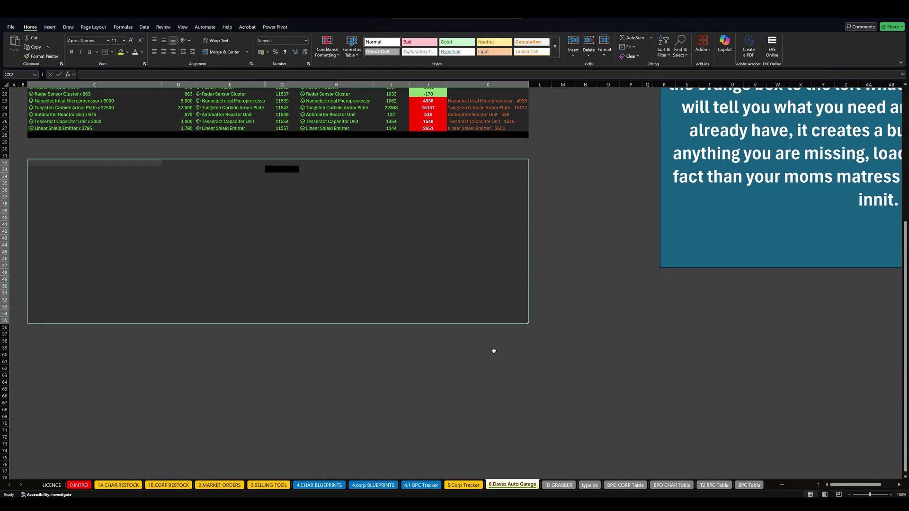
left_click(562, 306)
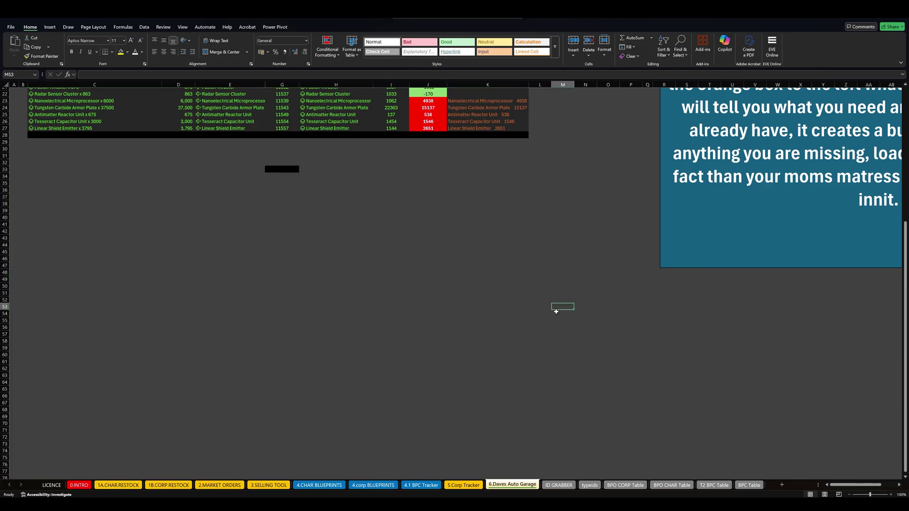
- Switch to the 2.MARKET ORDERS sheet and scroll far down past the dashboard
left_click(234, 486)
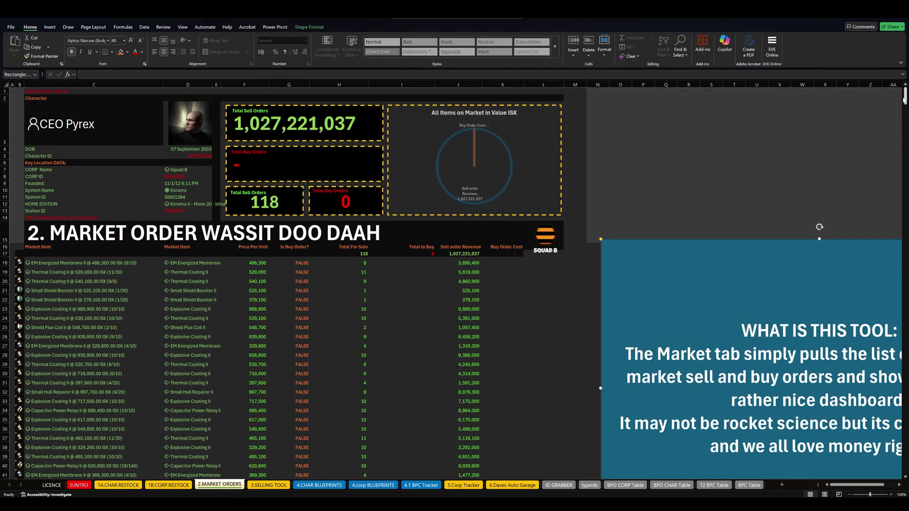
left_click_drag(905, 95, 906, 161)
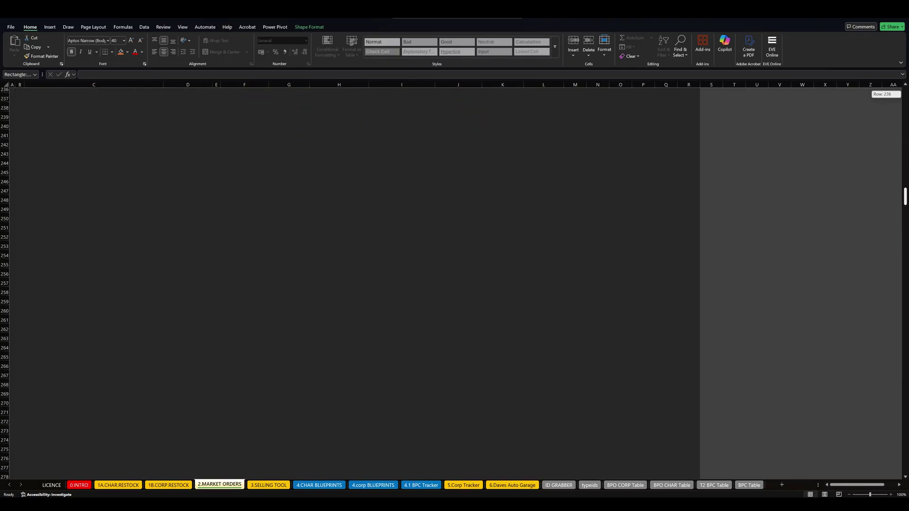
left_click_drag(905, 196, 905, 282)
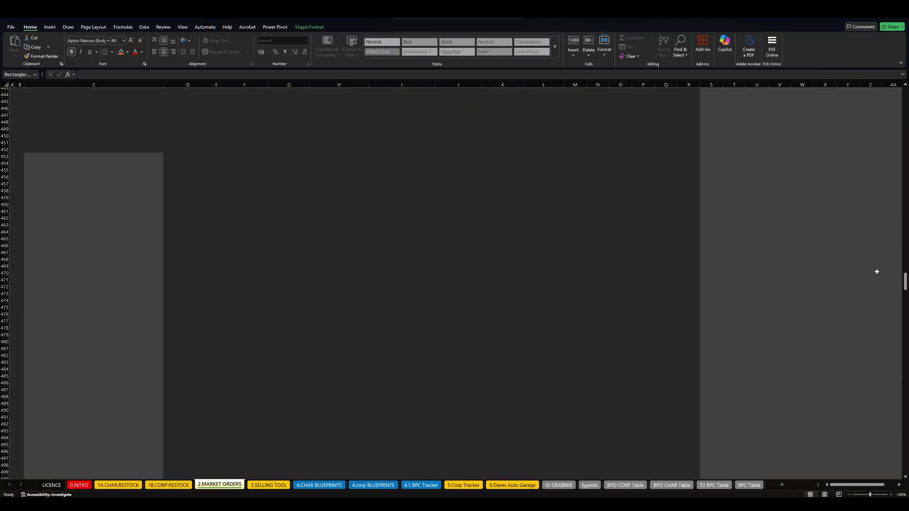
left_click_drag(905, 284, 901, 478)
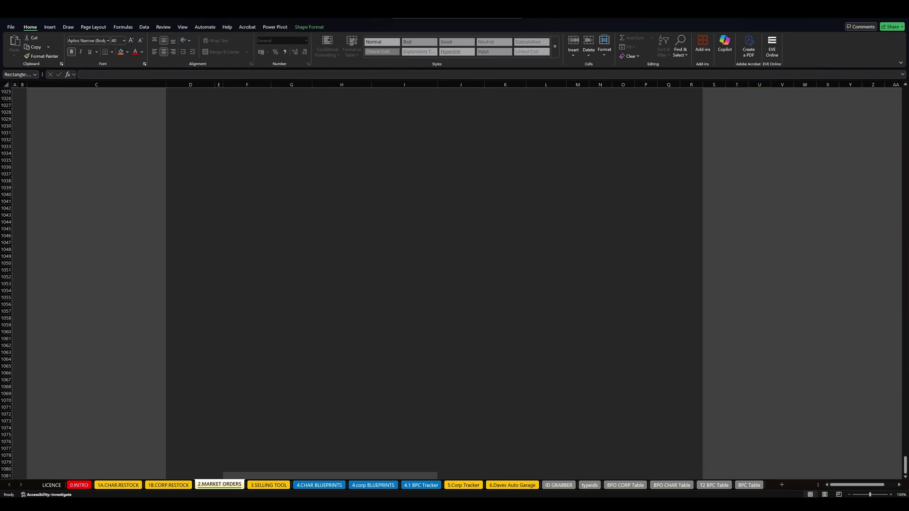
scroll(189, 172, "up", 10)
- Select from C1005 down to the sheet's last row, then jump back near row 1024
left_click(96, 160)
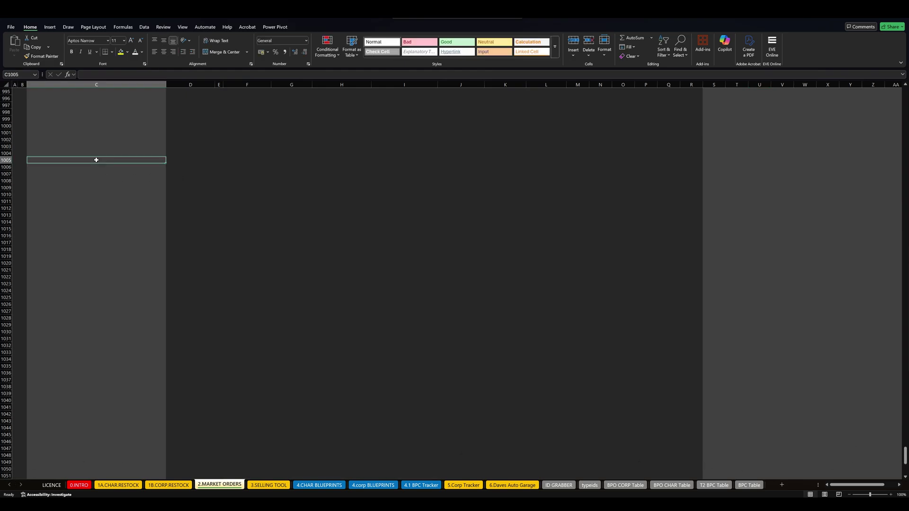
key("ctrl+shift+Down")
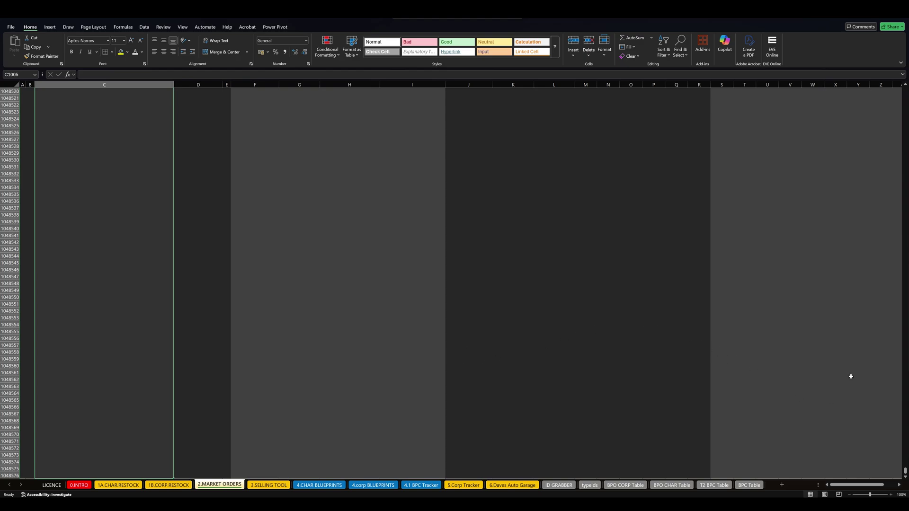
mouse_move(906, 473)
left_mouse_down()
mouse_move(906, 314)
mouse_move(905, 454)
left_mouse_up()
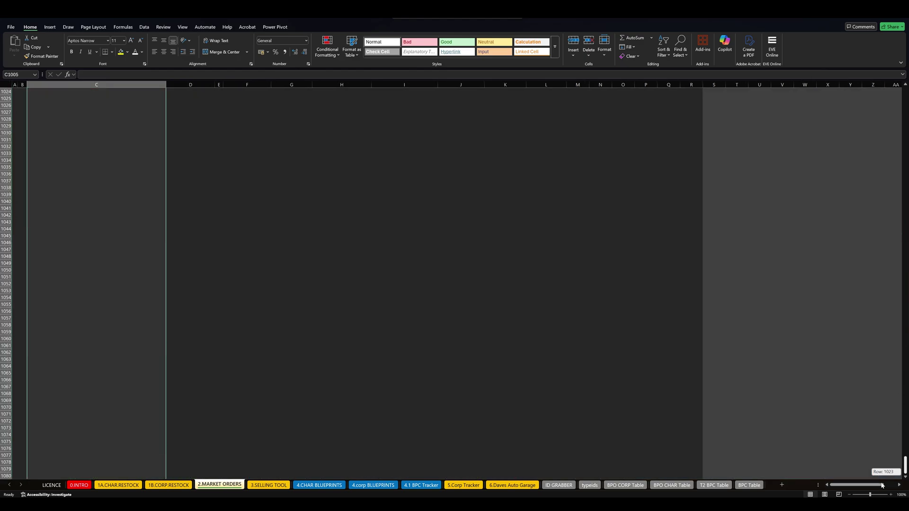
key("ctrl+End")
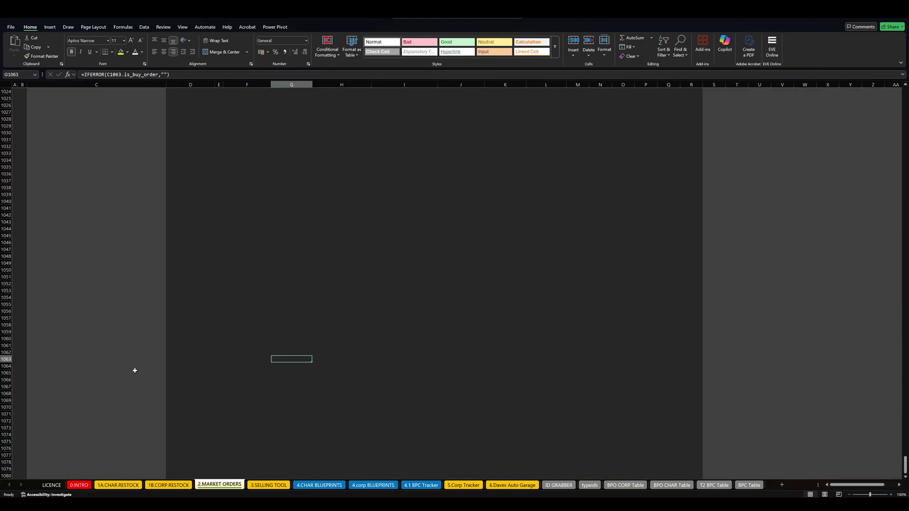
- Browse the 3.SELLING TOOL sheet down through column J, then return to the top
left_click(258, 484)
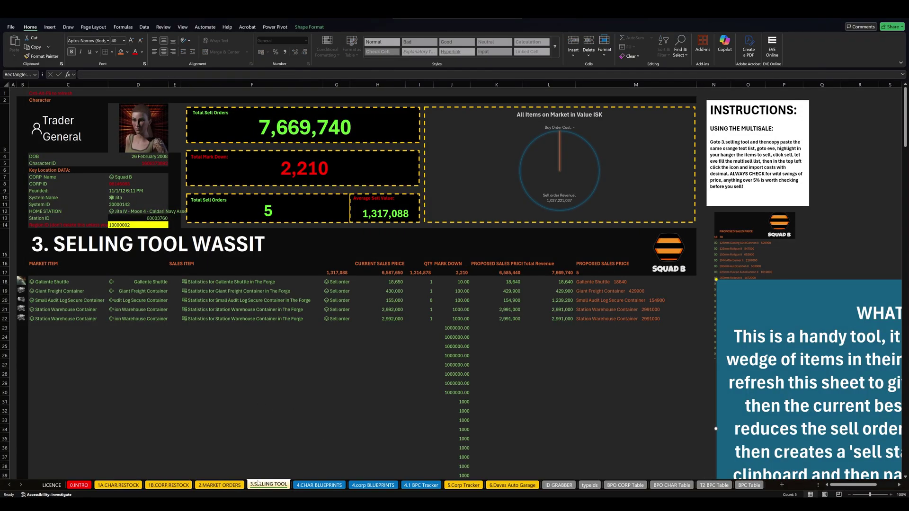
scroll(130, 339, "down", 20)
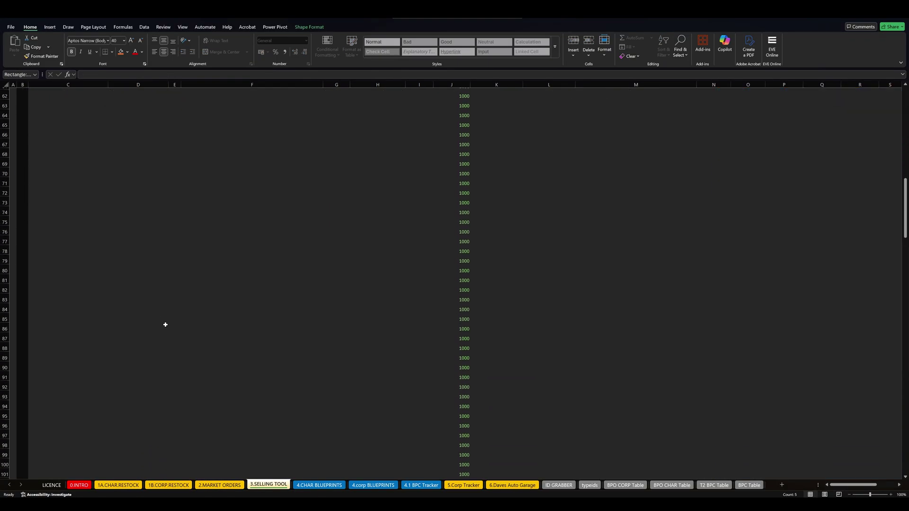
scroll(171, 317, "down", 20)
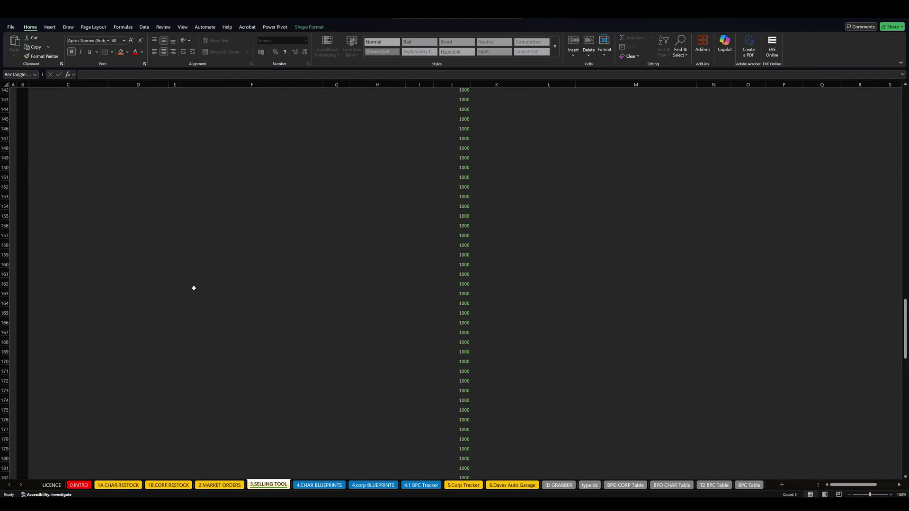
scroll(199, 290, "down", 15)
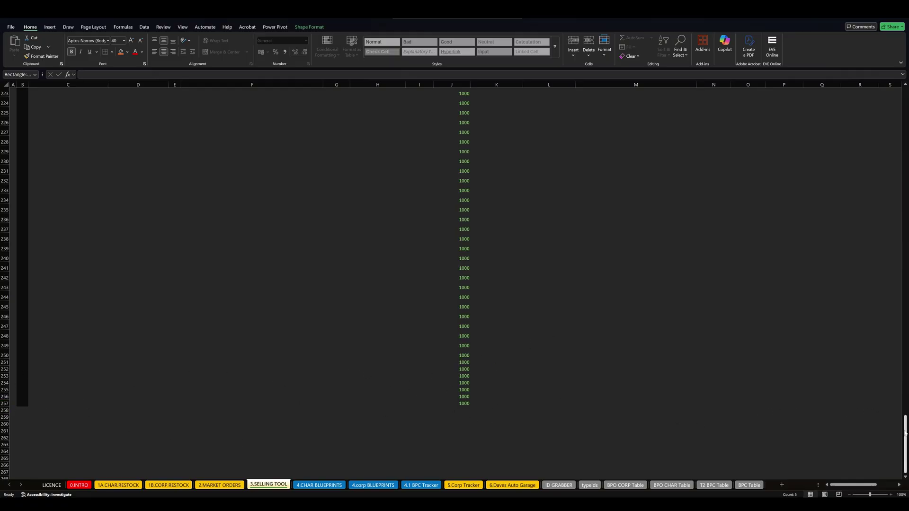
left_click_drag(905, 433, 899, 75)
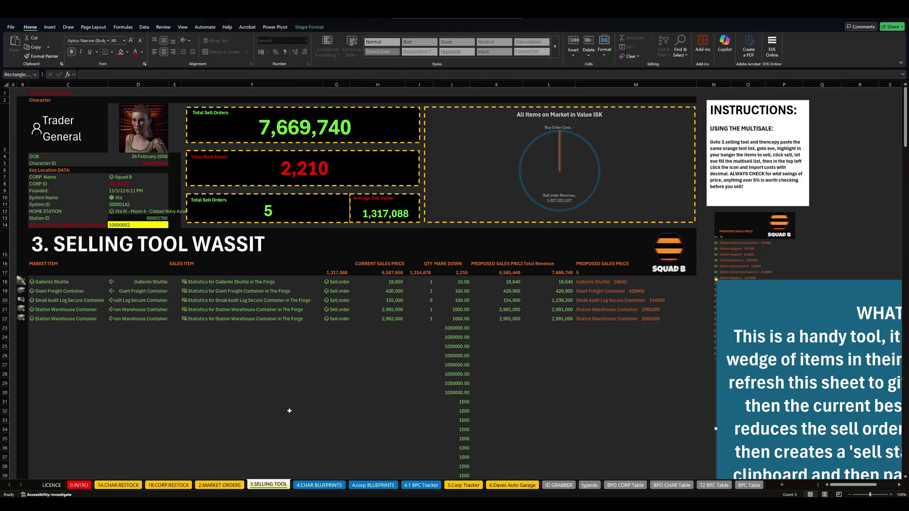
- Scroll through the typeids item-ID table to its end, then switch to the LICENCE sheet
left_click(590, 485)
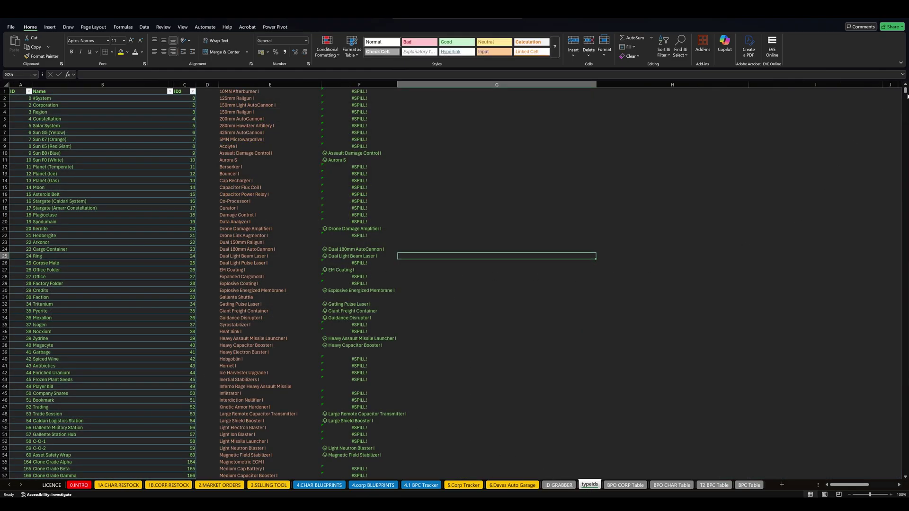
left_click_drag(907, 95, 903, 472)
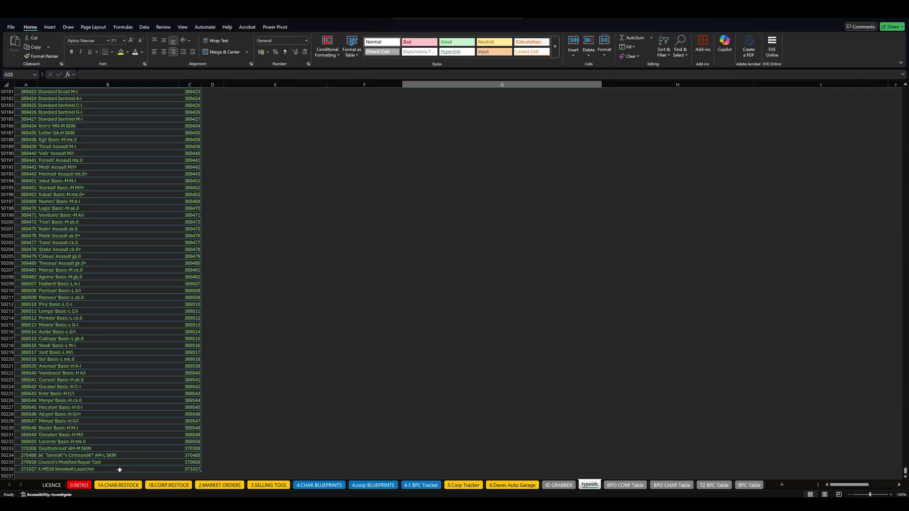
left_click(78, 485)
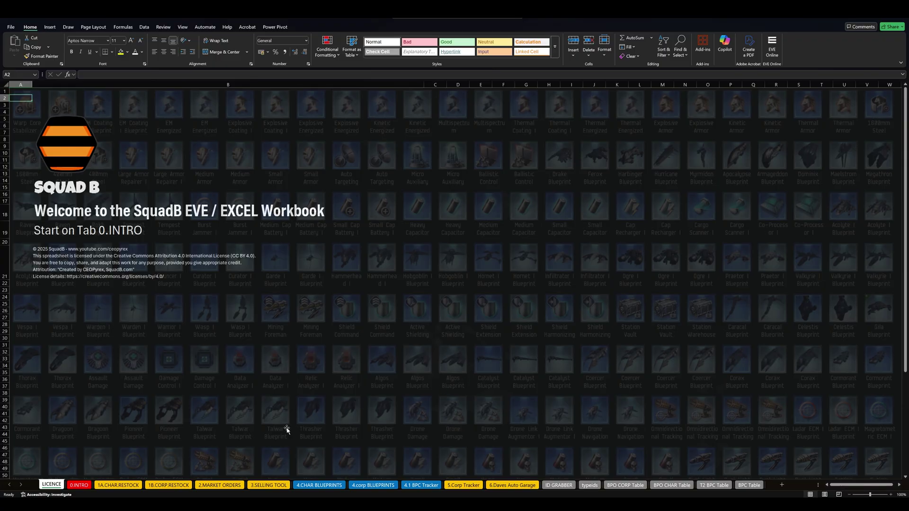
- On 3.SELLING TOOL, widen column C so 'Trader General' fits one line, then select C23
left_click(280, 486)
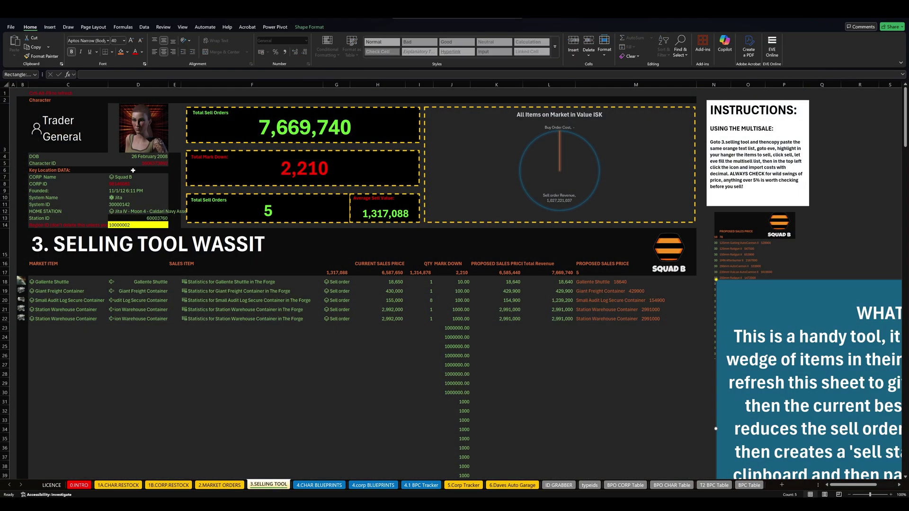
left_click_drag(108, 84, 122, 84)
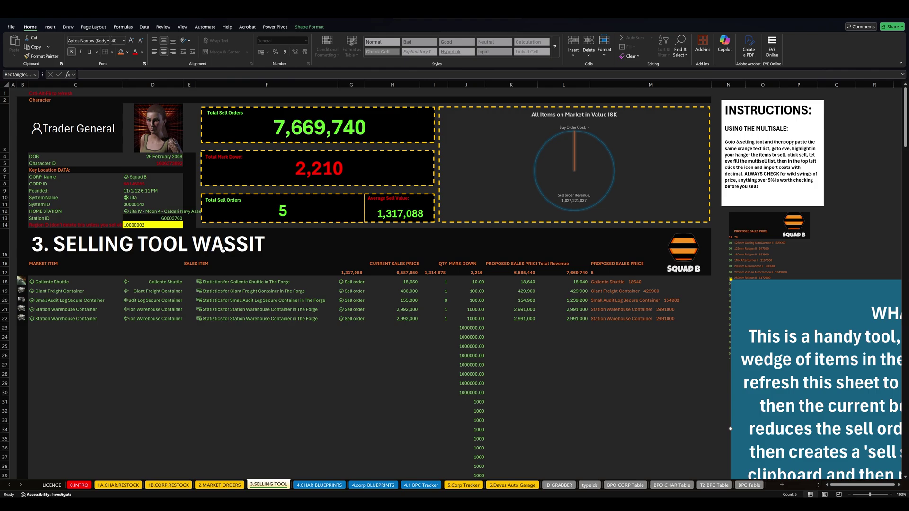
left_click(75, 326)
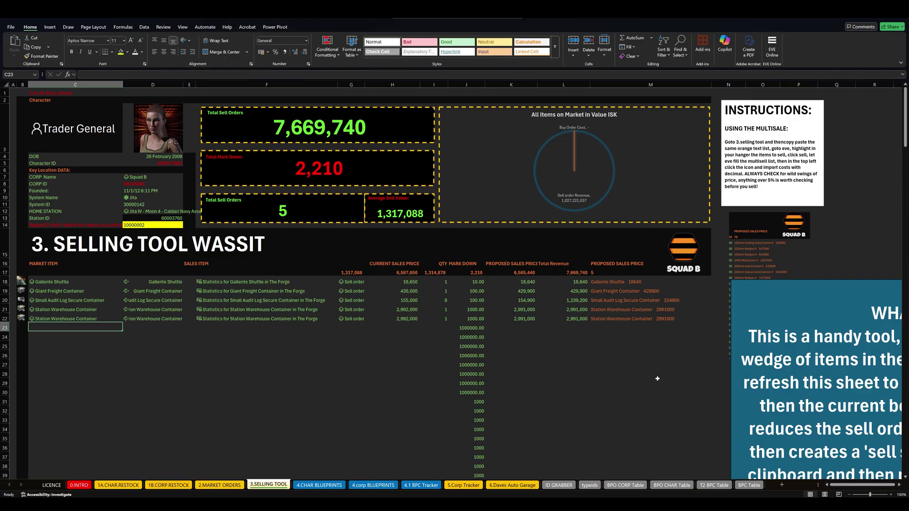
- Check the formula behind the Trader General name, then go to the 0.INTRO sheet
left_click(61, 135)
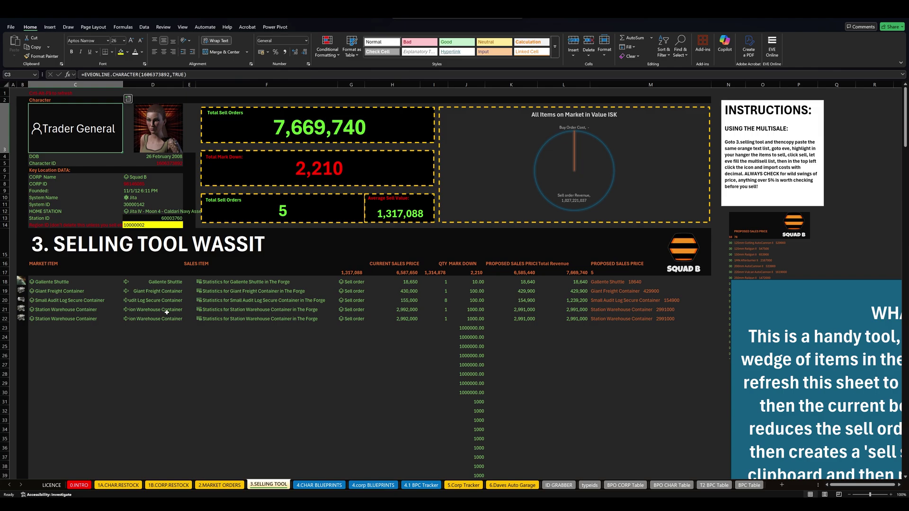
left_click(79, 486)
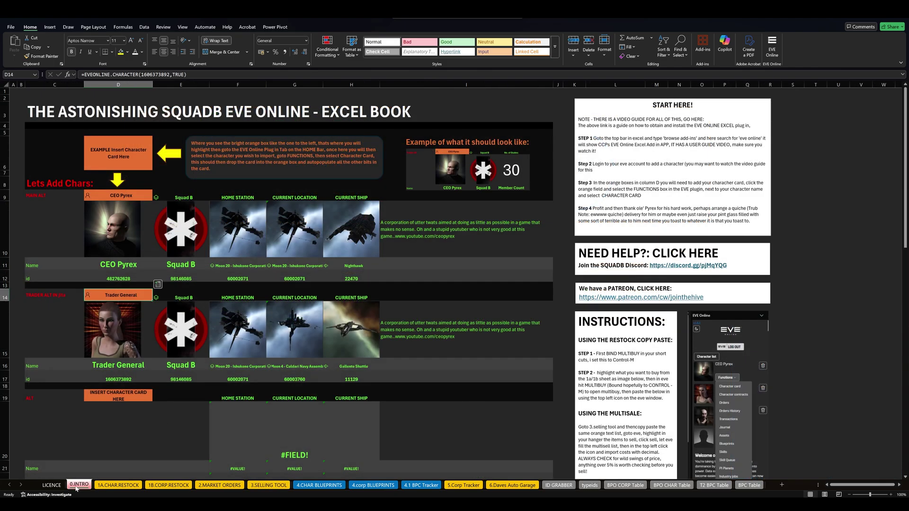
- Show the LICENCE sheet with the SquadB banner and Creative Commons licence text
left_click(52, 485)
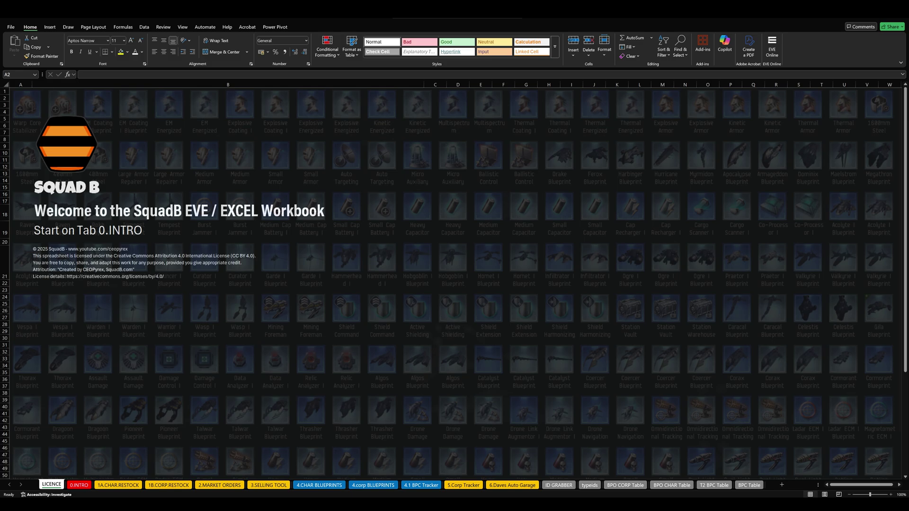
left_click(365, 291)
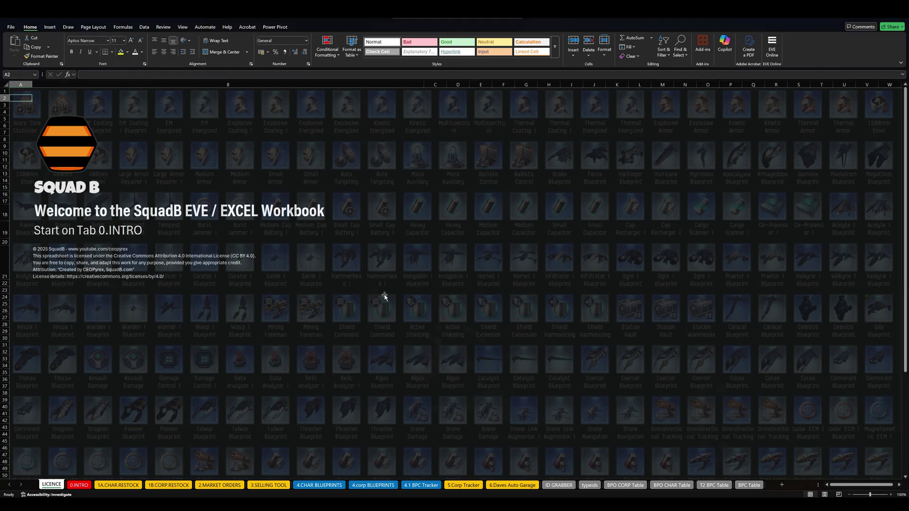